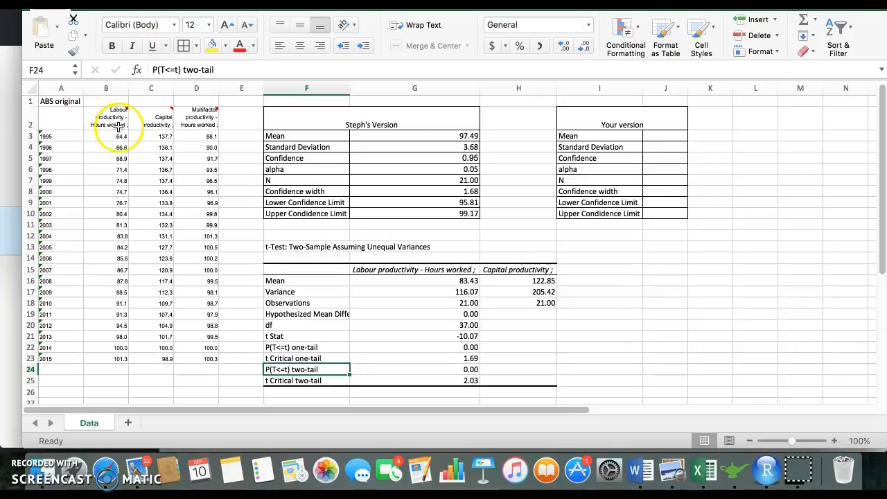
Insert a scatter chart of capital productivity and multifactor productivity from C2:D23
{"action": "mouse_move", "coordinate": [182, 128]}
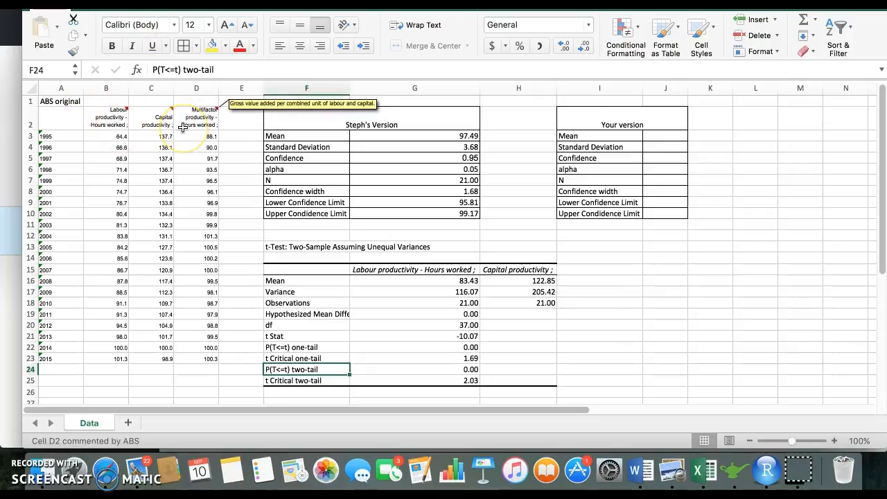
{"action": "mouse_move", "coordinate": [155, 120]}
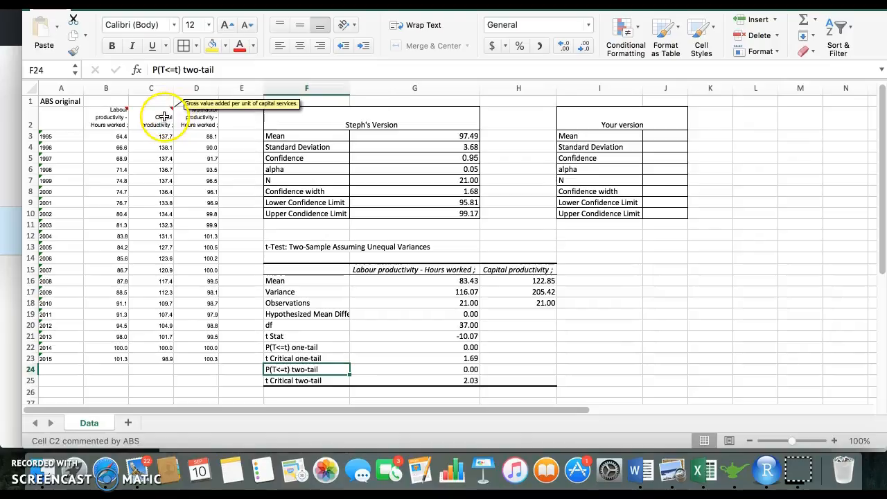
{"action": "left_click_drag", "start_coordinate": [153, 124], "coordinate": [193, 356]}
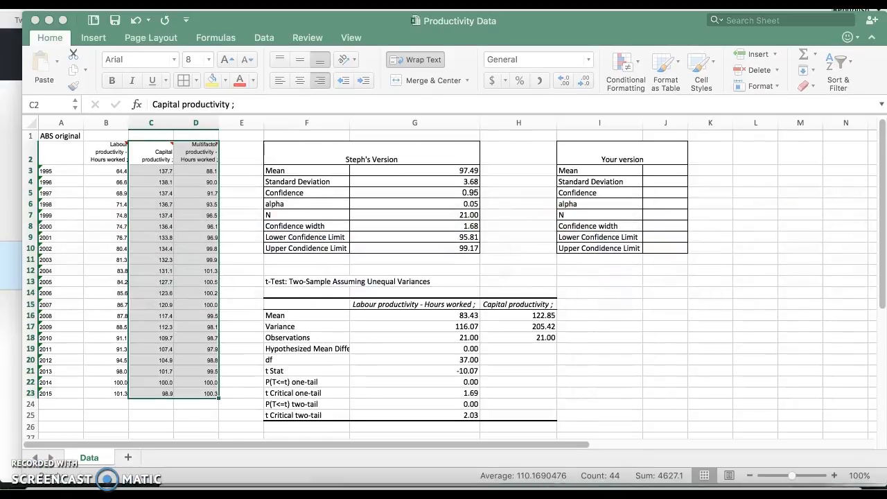
{"action": "left_click", "coordinate": [93, 39]}
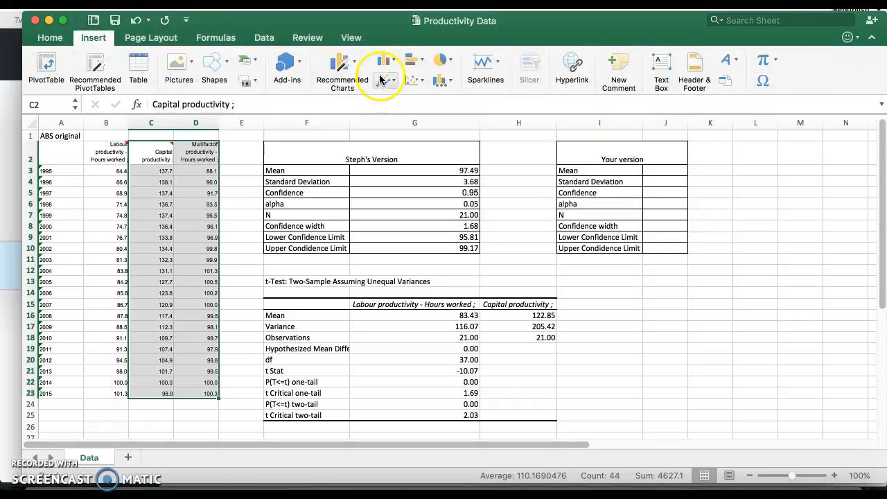
{"action": "left_click", "coordinate": [419, 80]}
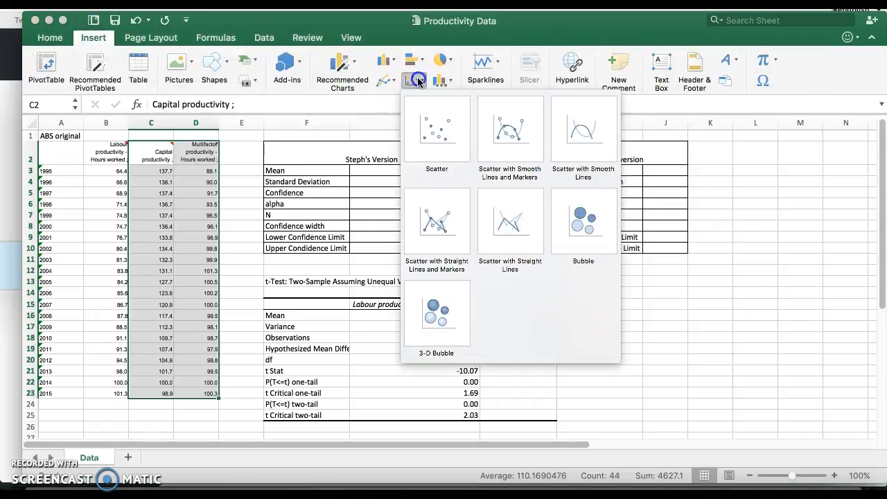
{"action": "left_click", "coordinate": [430, 148]}
Move the scatter chart into the empty area below the productivity data, starting around row 29
{"action": "scroll", "coordinate": [337, 262], "scroll_direction": "down", "scroll_amount": 5}
{"action": "scroll", "coordinate": [337, 262], "scroll_direction": "up", "scroll_amount": 3}
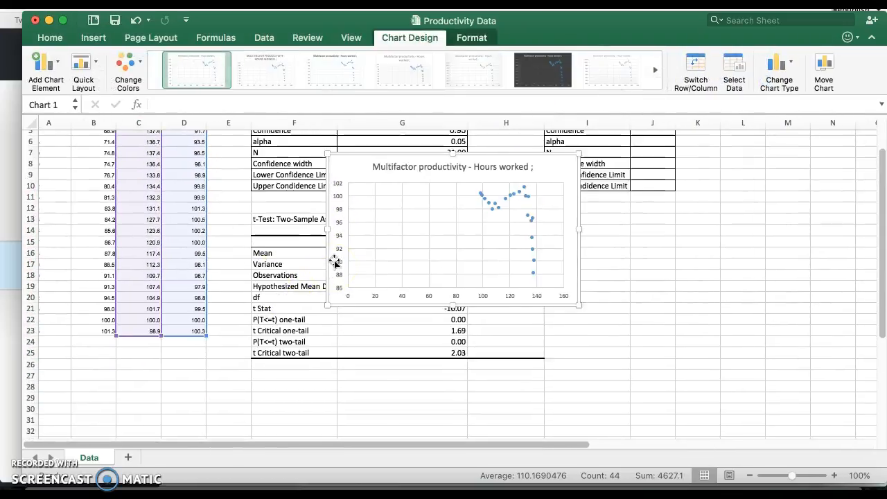
{"action": "scroll", "coordinate": [336, 261], "scroll_direction": "down", "scroll_amount": 1}
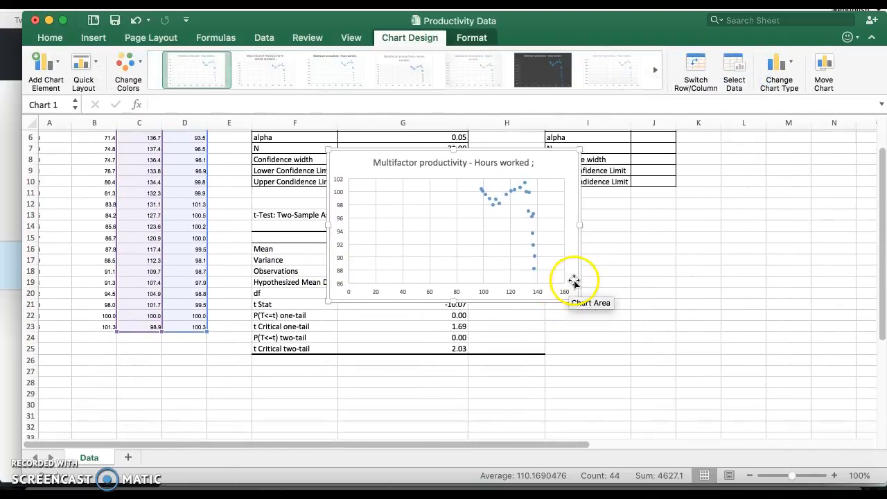
{"action": "left_click_drag", "start_coordinate": [574, 281], "coordinate": [291, 406]}
{"action": "left_click_drag", "start_coordinate": [279, 311], "coordinate": [316, 277]}
{"action": "scroll", "coordinate": [397, 322], "scroll_direction": "down", "scroll_amount": 5}
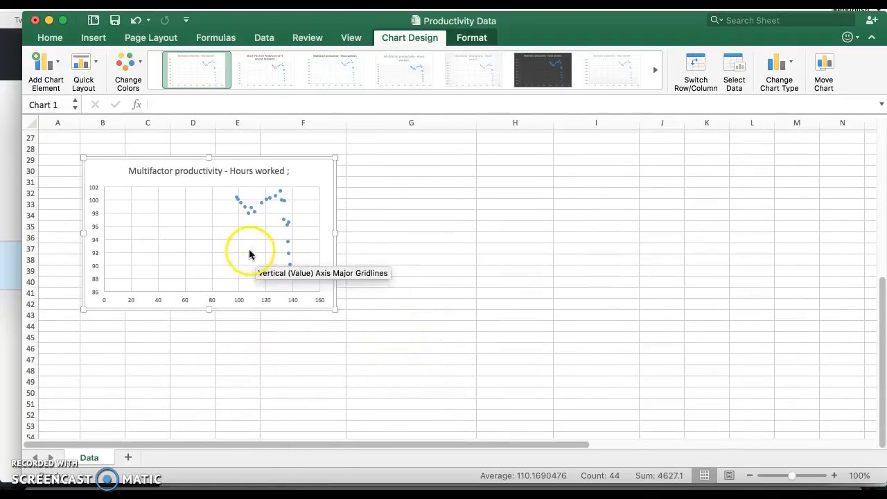
Set the minimum bound of the scatter chart's vertical axis to 88
{"action": "left_click", "coordinate": [209, 244]}
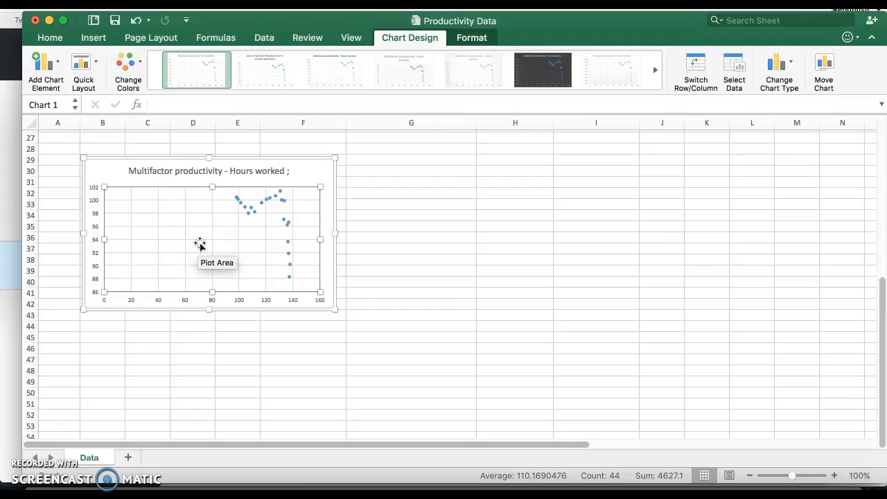
{"action": "left_click", "coordinate": [200, 245]}
{"action": "right_click", "coordinate": [172, 247]}
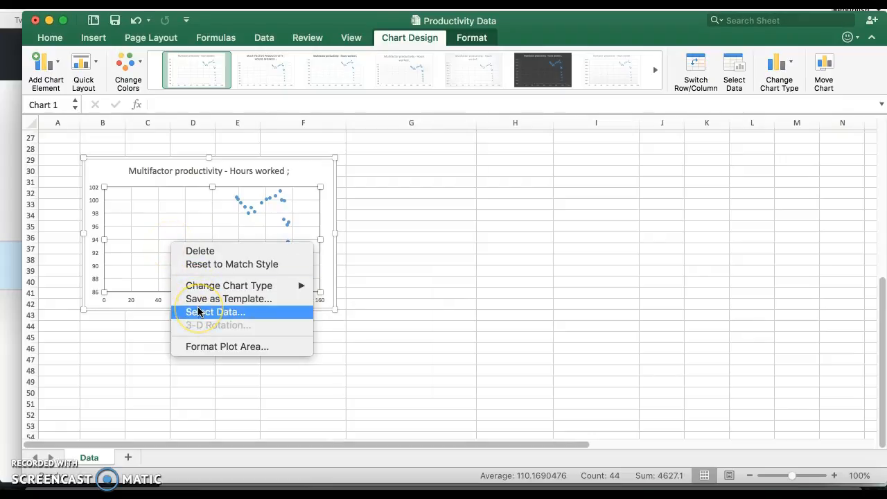
{"action": "double_click", "coordinate": [145, 230]}
{"action": "left_click", "coordinate": [96, 215]}
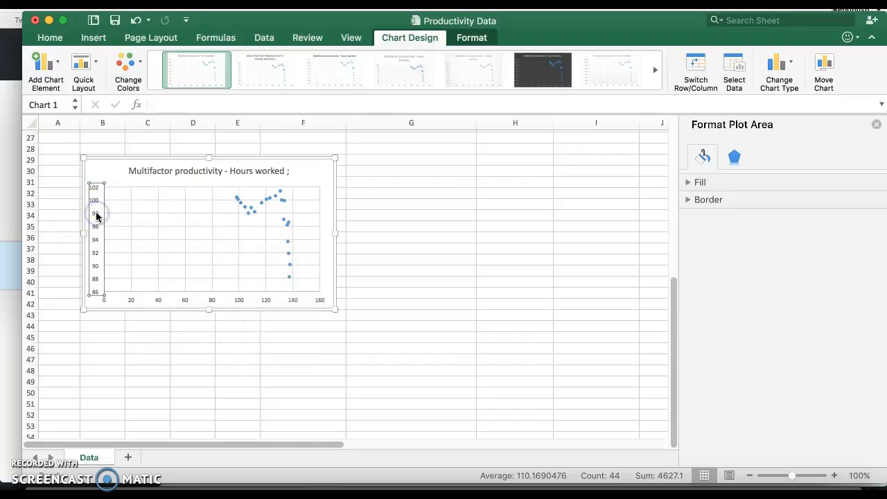
{"action": "left_click", "coordinate": [804, 199]}
{"action": "left_click", "coordinate": [810, 154]}
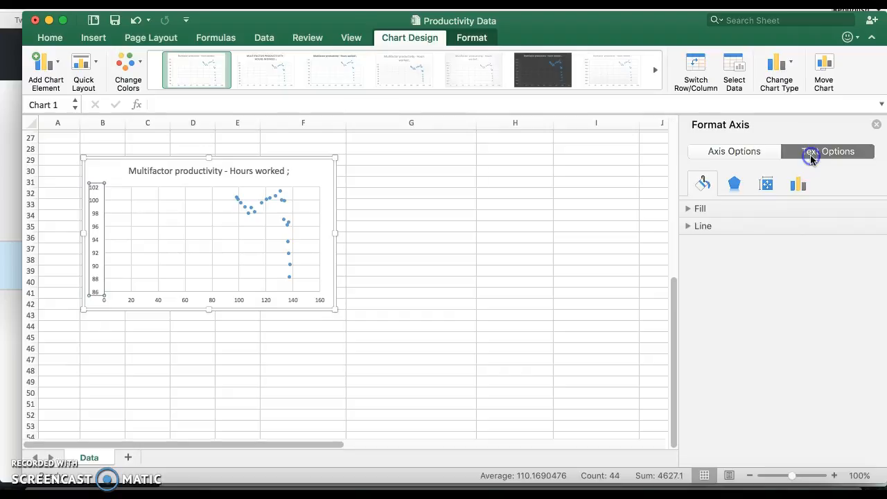
{"action": "left_click", "coordinate": [757, 153]}
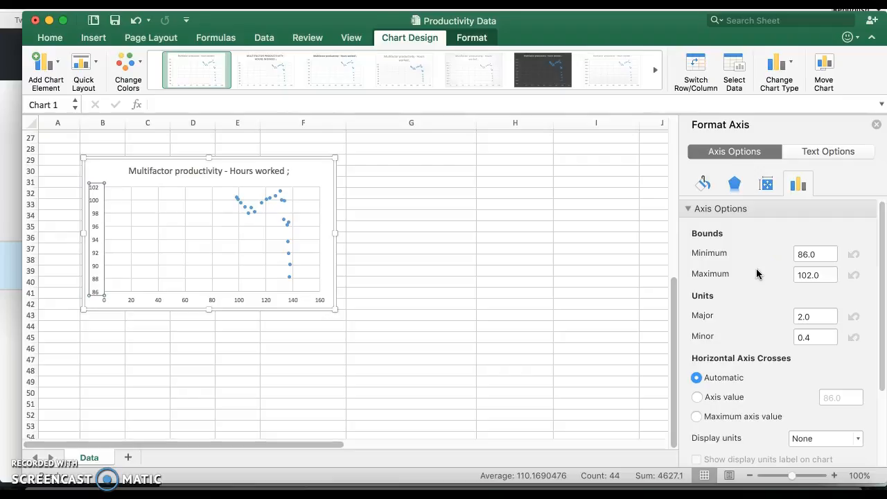
{"action": "left_click", "coordinate": [829, 253]}
{"action": "double_click", "coordinate": [825, 253]}
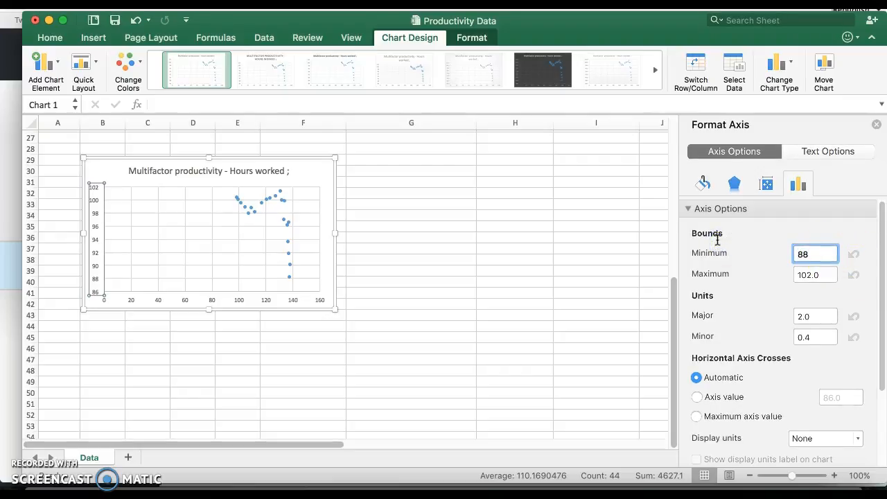
{"action": "type", "text": "88"}
{"action": "key", "text": "Return"}
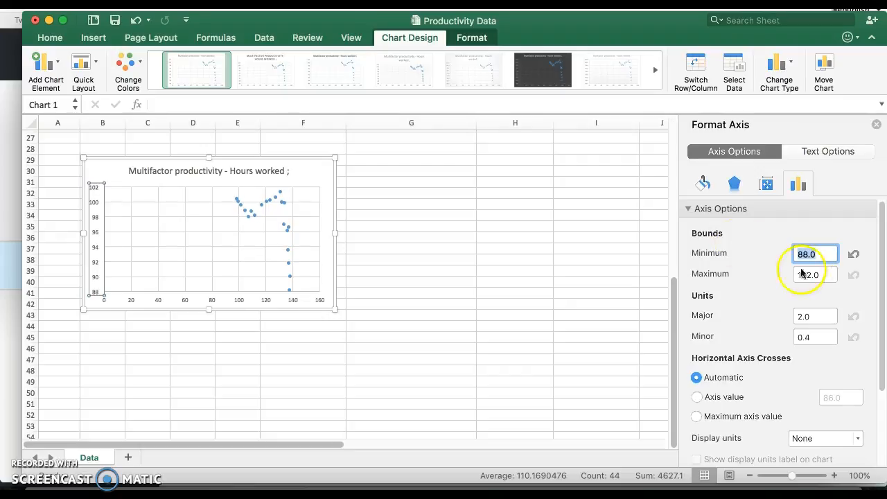
Set the bounds of the scatter chart's horizontal axis to a minimum of 95 and a maximum of 140
{"action": "left_click", "coordinate": [248, 297]}
{"action": "left_click", "coordinate": [239, 300]}
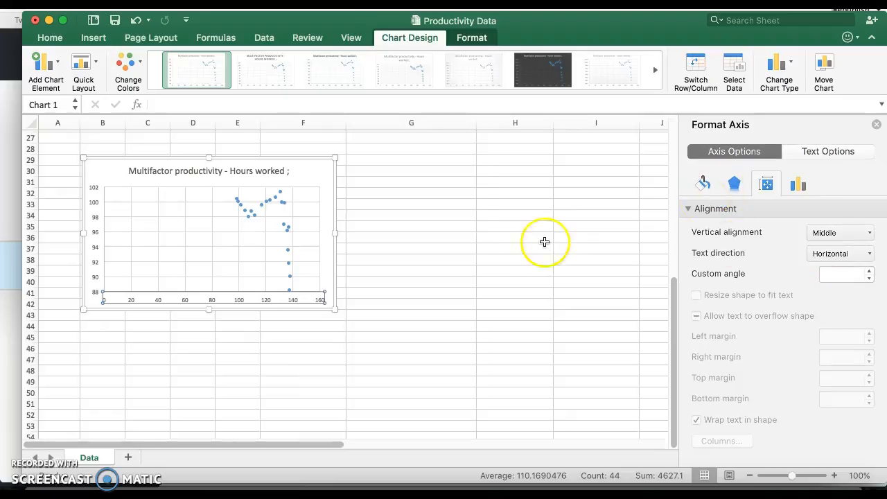
{"action": "left_click", "coordinate": [797, 185]}
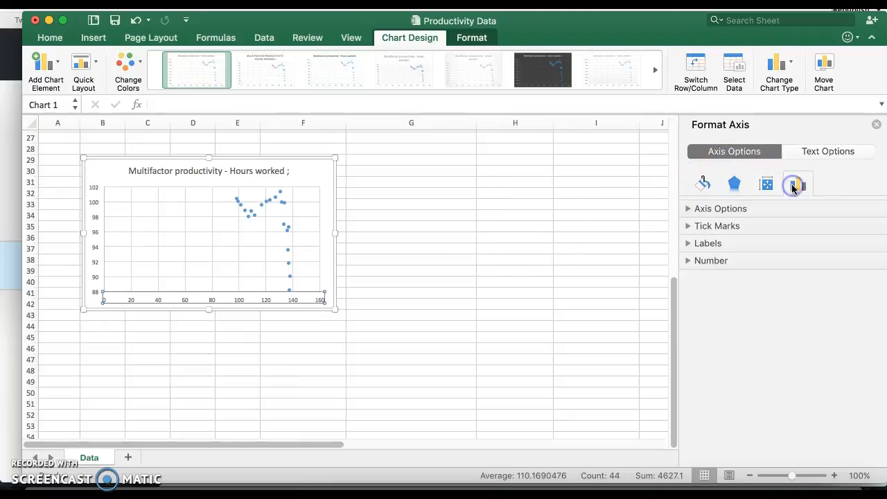
{"action": "left_click", "coordinate": [712, 210]}
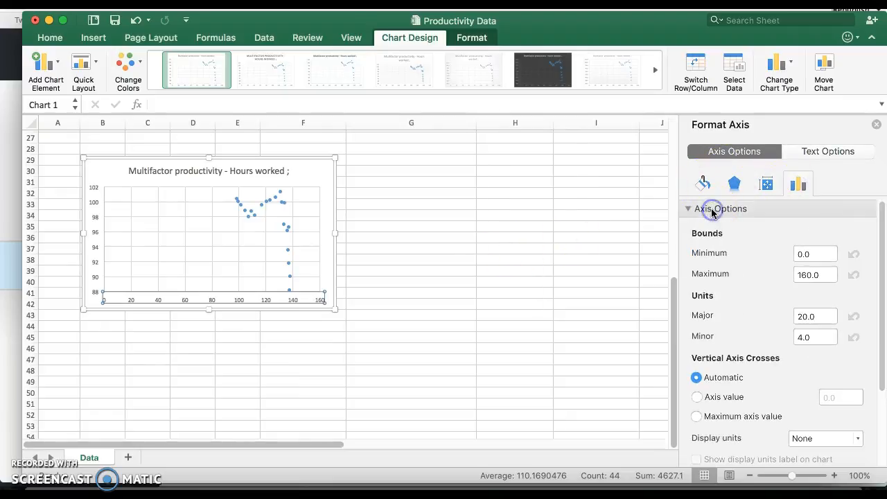
{"action": "left_click", "coordinate": [813, 274]}
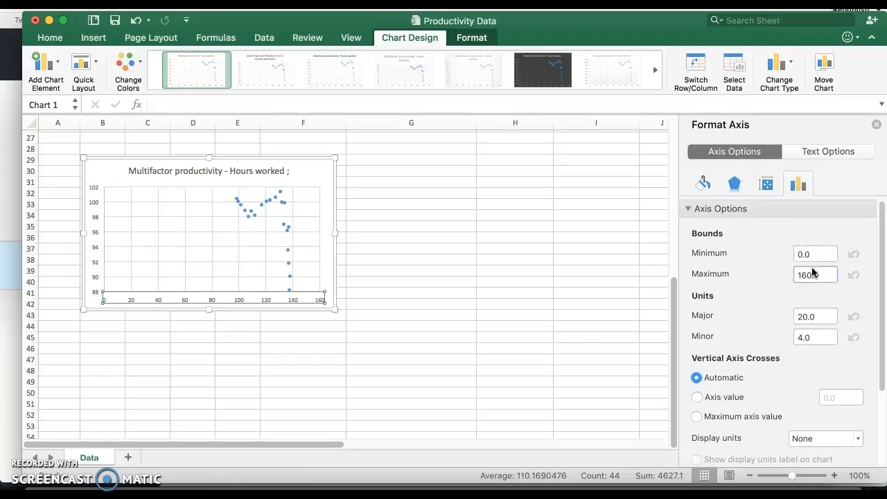
{"action": "left_click", "coordinate": [812, 254]}
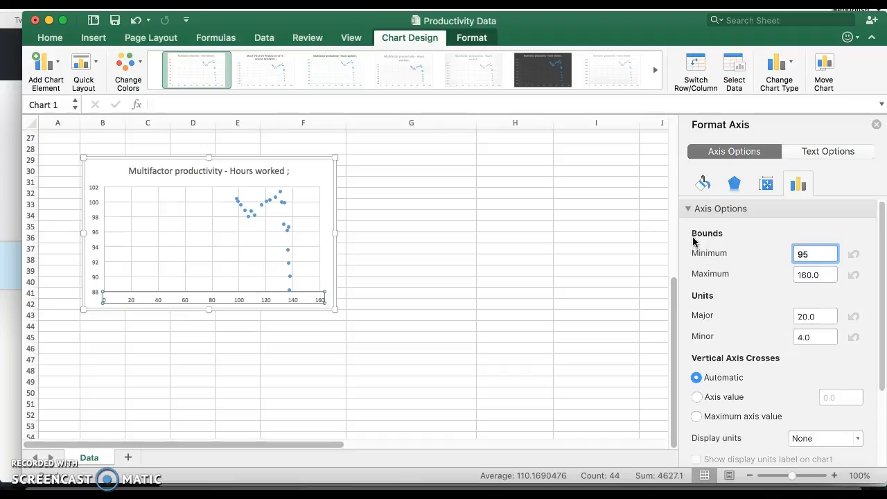
{"action": "type", "text": "95"}
{"action": "left_click", "coordinate": [743, 273]}
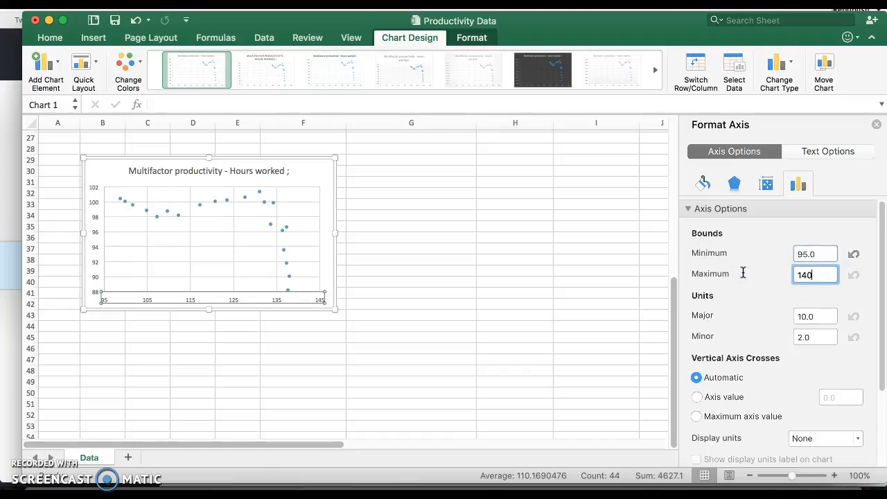
{"action": "key", "text": "Return"}
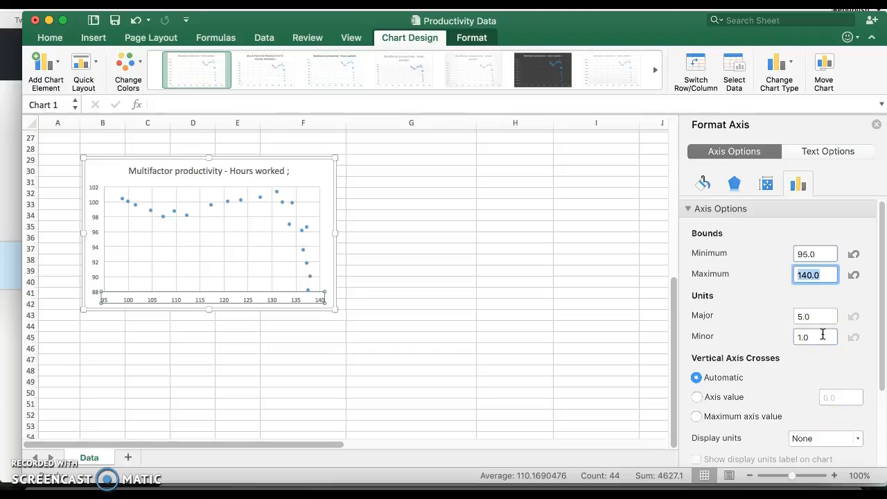
Deselect the scatter chart and close its formatting options
{"action": "left_click", "coordinate": [548, 265]}
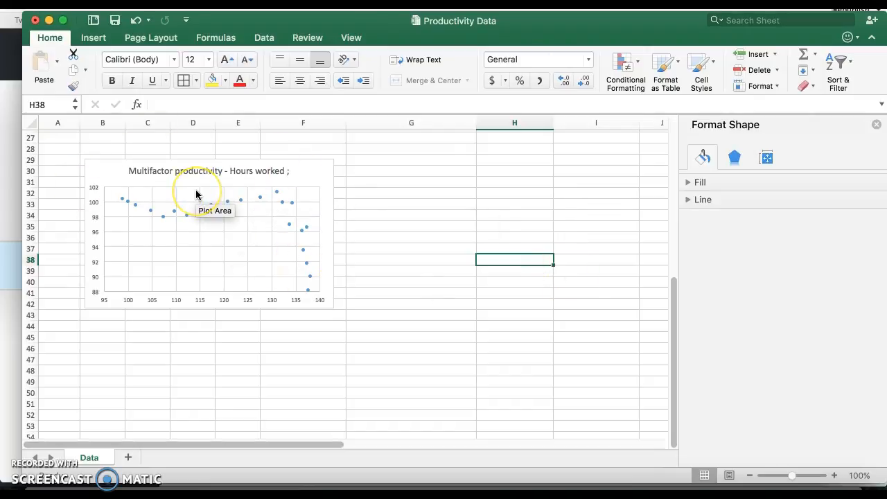
{"action": "left_click", "coordinate": [877, 126]}
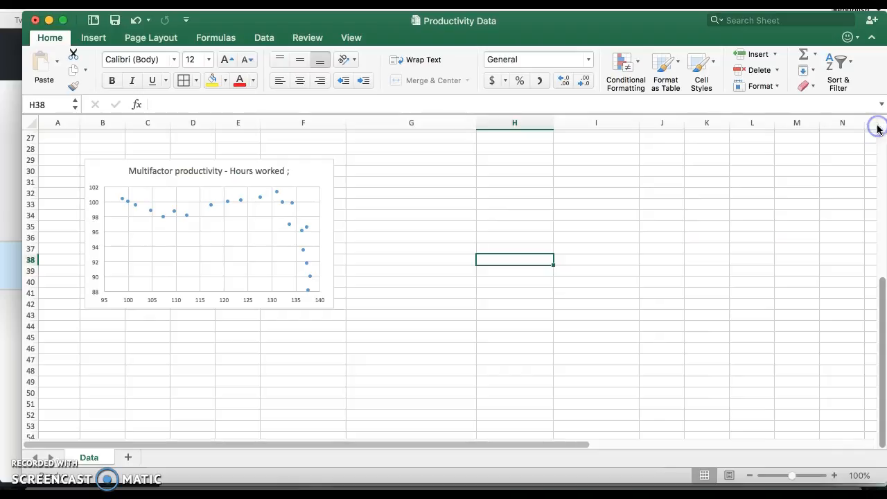
{"action": "left_click", "coordinate": [404, 238]}
Insert a line chart of the three productivity series in B2:D23 and place it beside the scatter chart, below the t-test table
{"action": "scroll", "coordinate": [404, 238], "scroll_direction": "up", "scroll_amount": 10}
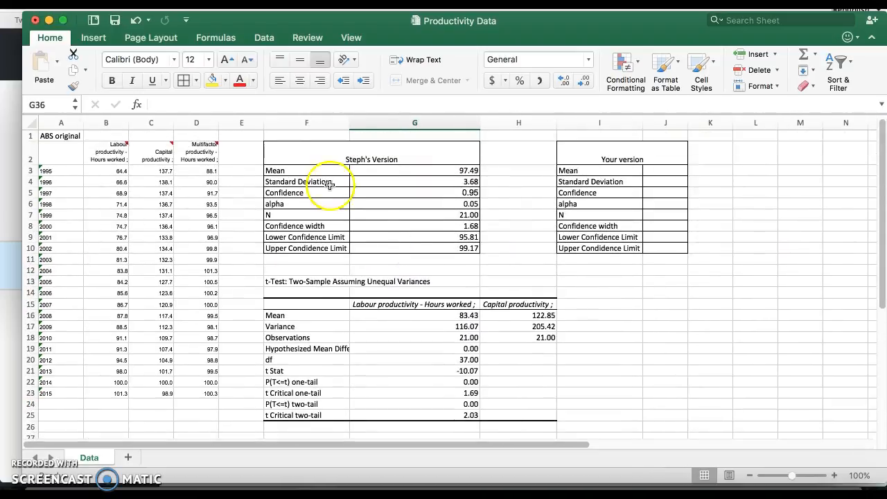
{"action": "mouse_move", "coordinate": [162, 149]}
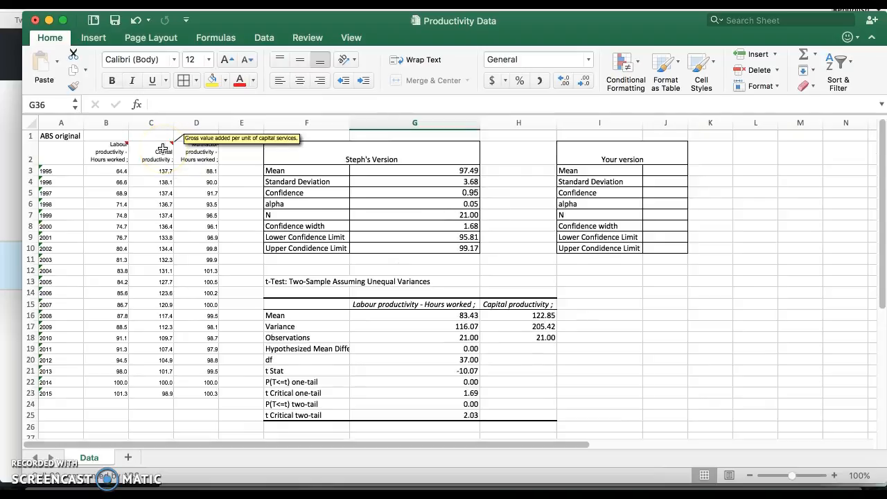
{"action": "left_click_drag", "start_coordinate": [162, 149], "coordinate": [181, 397]}
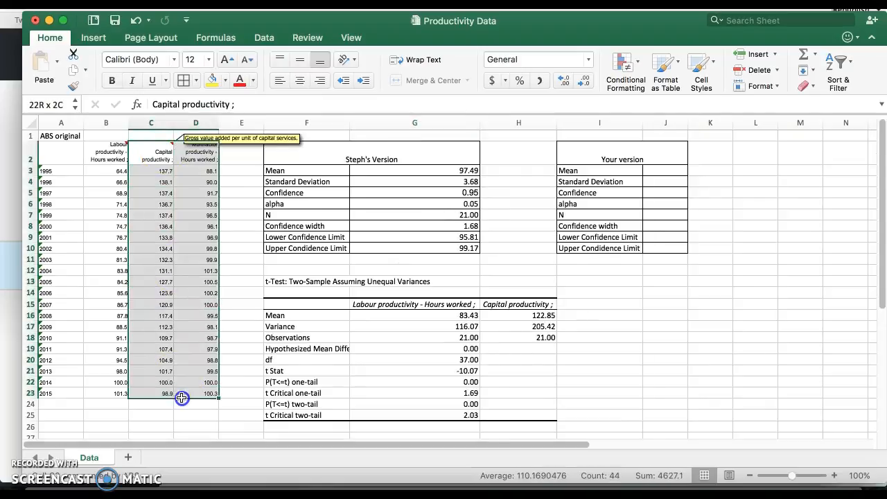
{"action": "left_click_drag", "start_coordinate": [106, 151], "coordinate": [199, 395]}
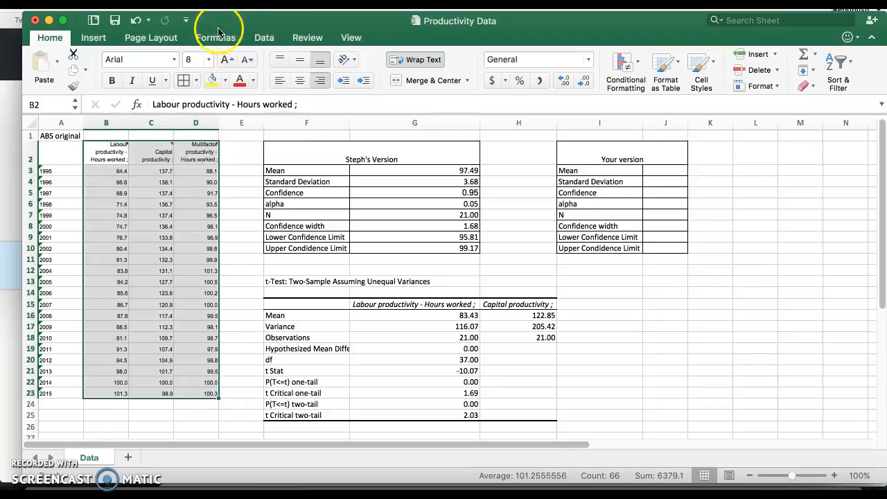
{"action": "left_click", "coordinate": [93, 38]}
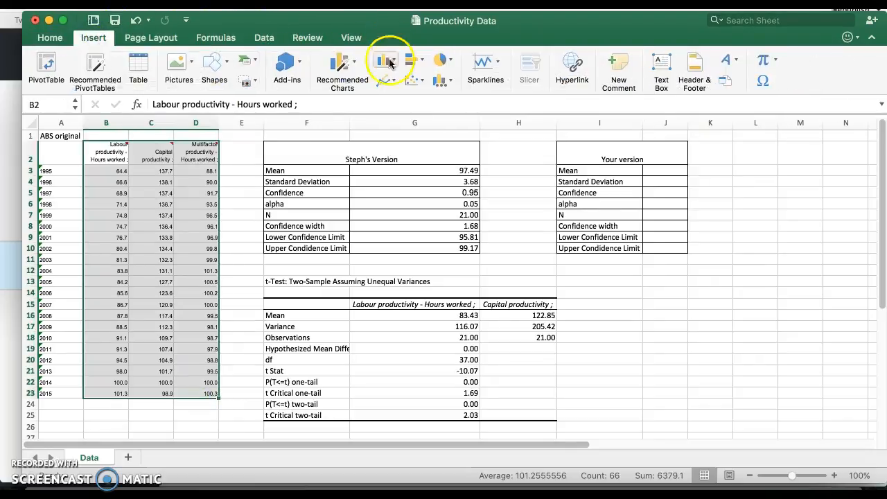
{"action": "left_click", "coordinate": [391, 79]}
{"action": "left_click", "coordinate": [402, 135]}
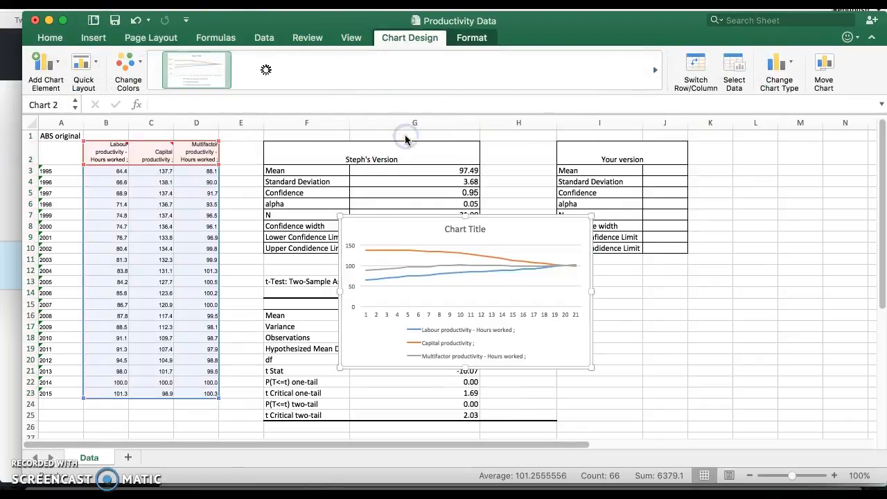
{"action": "scroll", "coordinate": [328, 337], "scroll_direction": "down", "scroll_amount": 5}
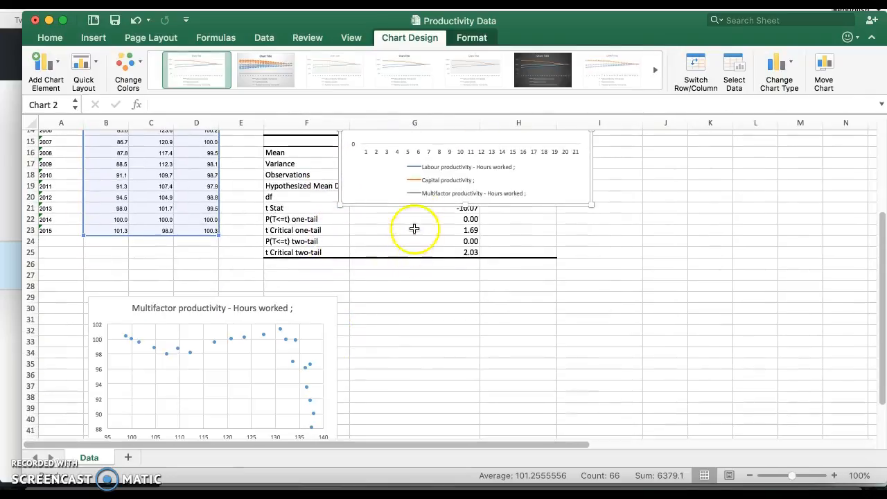
{"action": "left_click_drag", "start_coordinate": [382, 173], "coordinate": [388, 405]}
Set the line chart's horizontal category axis labels to the years in A3:A23
{"action": "right_click", "coordinate": [398, 362]}
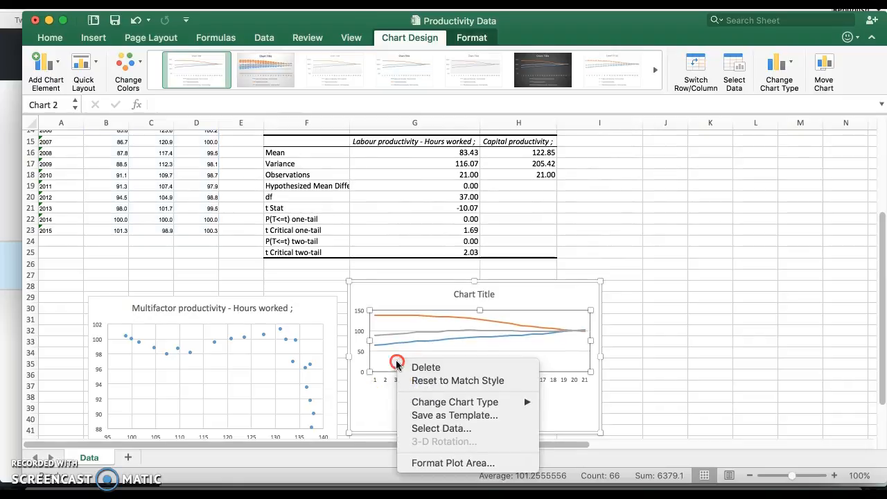
{"action": "left_click", "coordinate": [436, 428]}
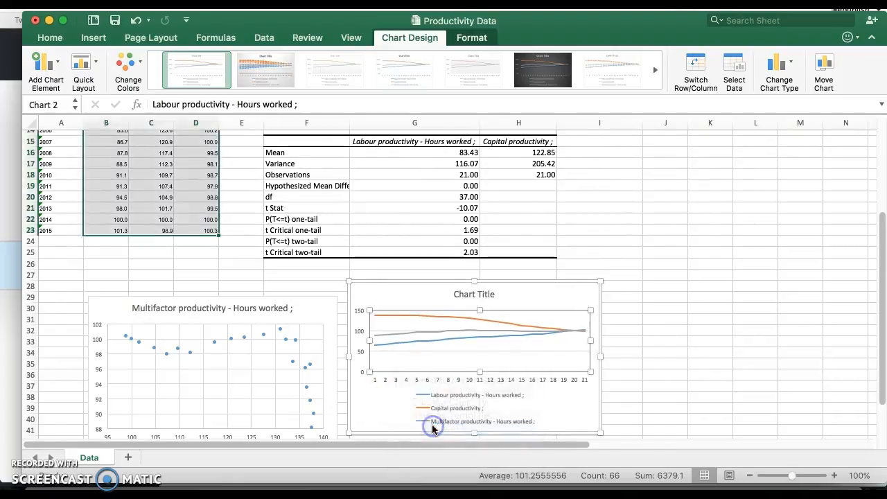
{"action": "left_click", "coordinate": [485, 241]}
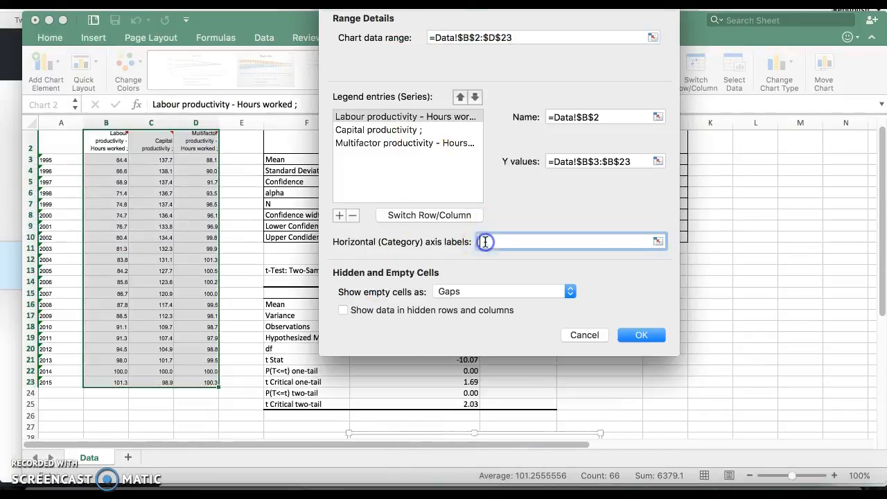
{"action": "left_click", "coordinate": [63, 156]}
{"action": "left_click_drag", "start_coordinate": [63, 161], "coordinate": [57, 384]}
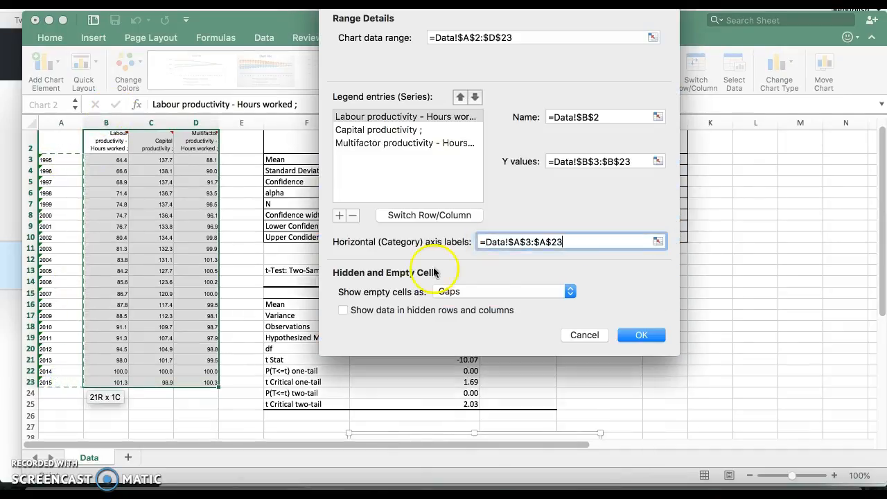
{"action": "left_click", "coordinate": [641, 336]}
Delete the line chart's title and enlarge the chart to extend into column I and down to about row 46
{"action": "scroll", "coordinate": [651, 341], "scroll_direction": "down", "scroll_amount": 10}
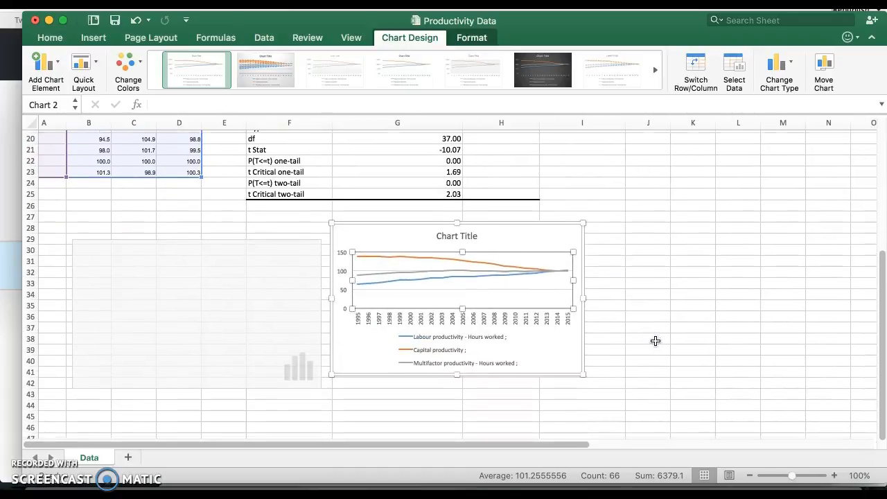
{"action": "left_click", "coordinate": [463, 235]}
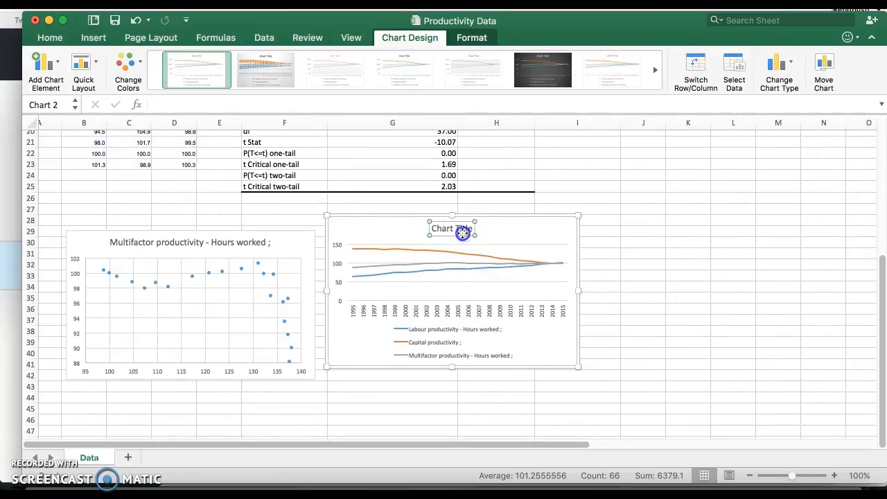
{"action": "key", "text": "Delete"}
{"action": "left_click", "coordinate": [558, 348]}
{"action": "left_click_drag", "start_coordinate": [577, 366], "coordinate": [631, 415]}
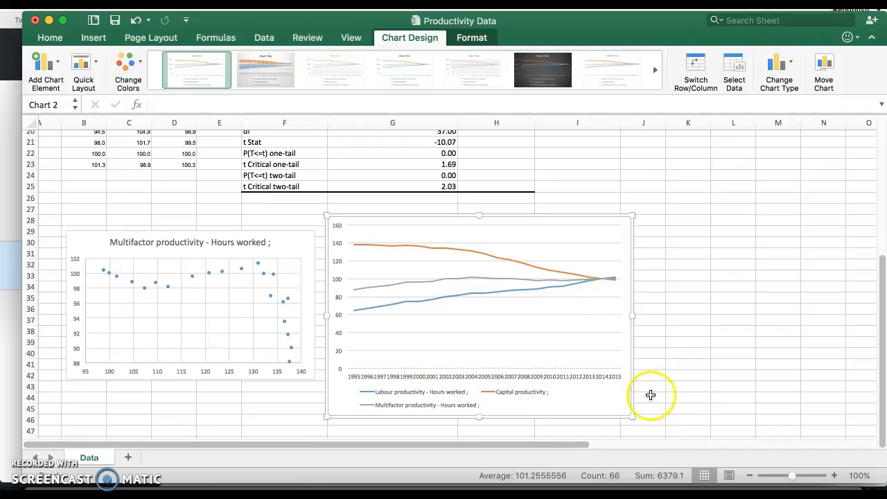
Set up a Correlation analysis of capital and multifactor productivity in C2:D23, with labels in the first row and output to a range
{"action": "mouse_move", "coordinate": [548, 290]}
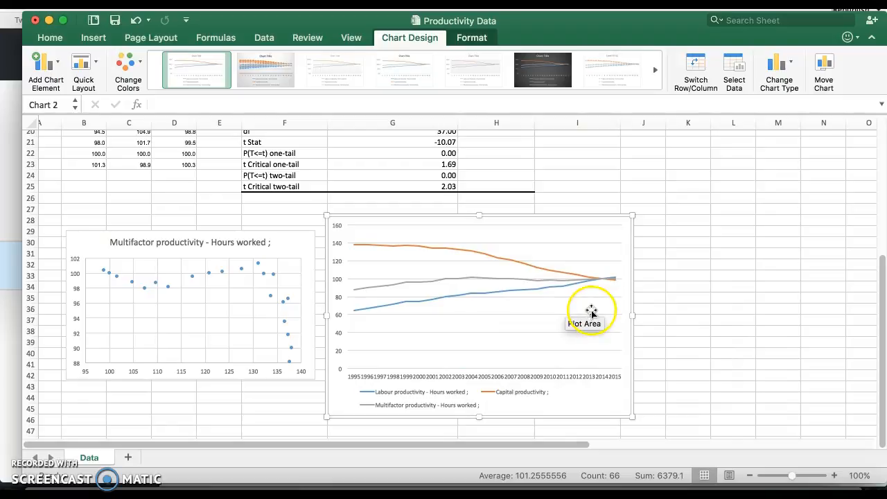
{"action": "scroll", "coordinate": [437, 258], "scroll_direction": "up", "scroll_amount": 10}
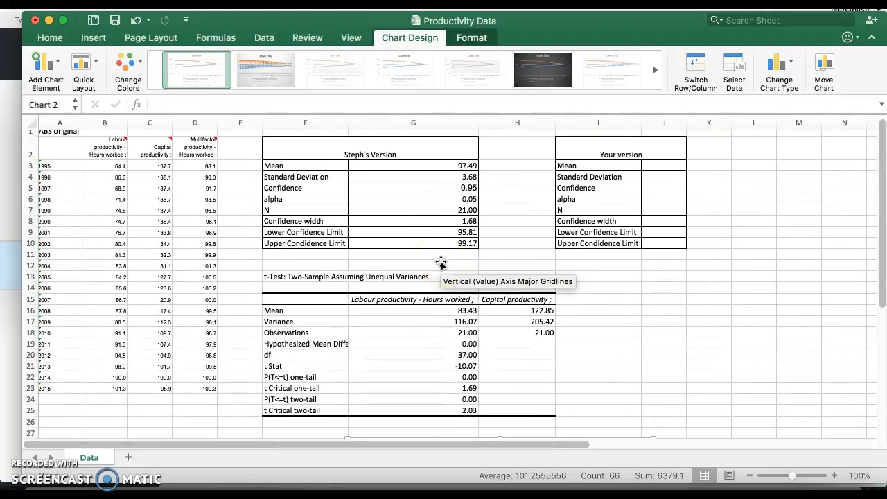
{"action": "left_click_drag", "start_coordinate": [160, 147], "coordinate": [200, 390]}
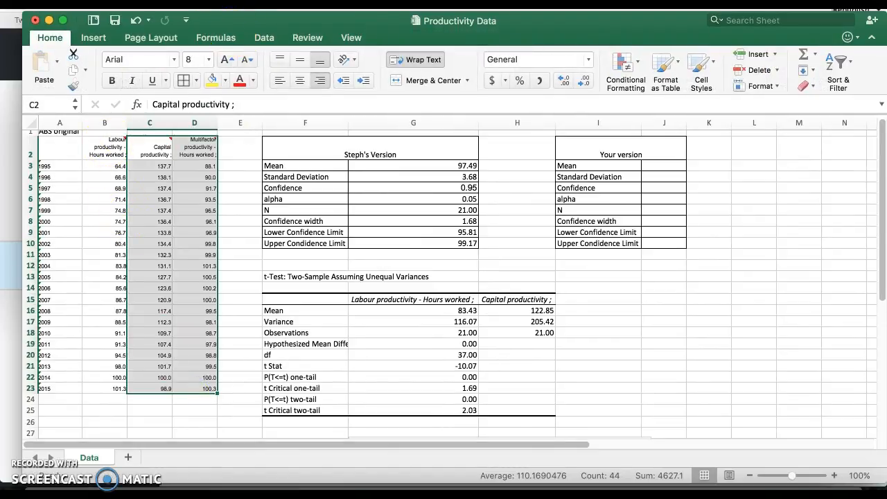
{"action": "left_click", "coordinate": [263, 2]}
{"action": "left_click", "coordinate": [295, 207]}
{"action": "scroll", "coordinate": [387, 166], "scroll_direction": "up", "scroll_amount": 10}
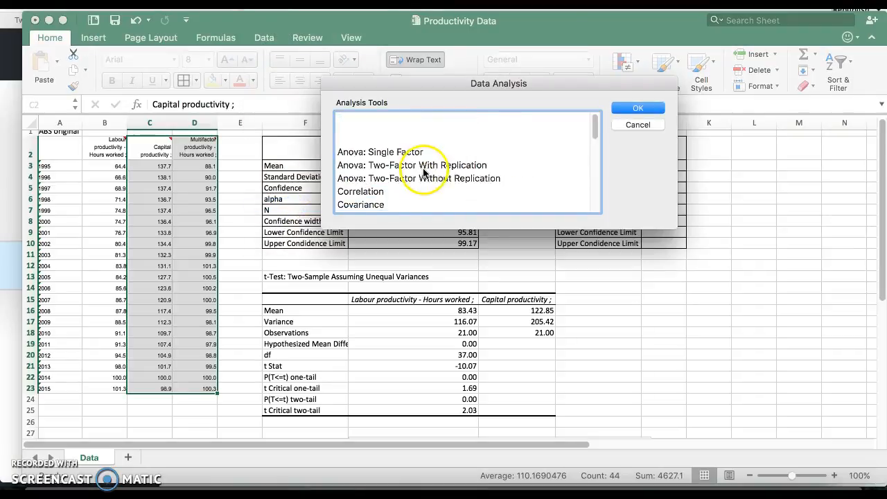
{"action": "left_click", "coordinate": [363, 161]}
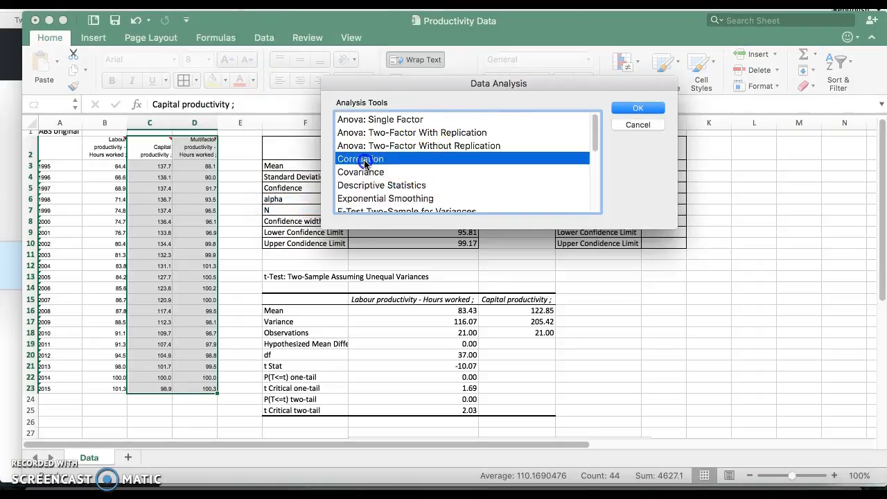
{"action": "left_click", "coordinate": [646, 109]}
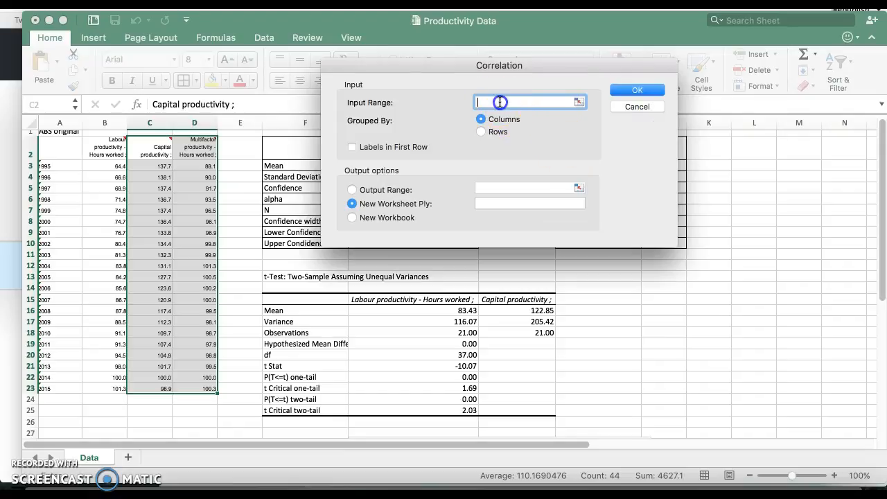
{"action": "left_click_drag", "start_coordinate": [154, 147], "coordinate": [208, 390]}
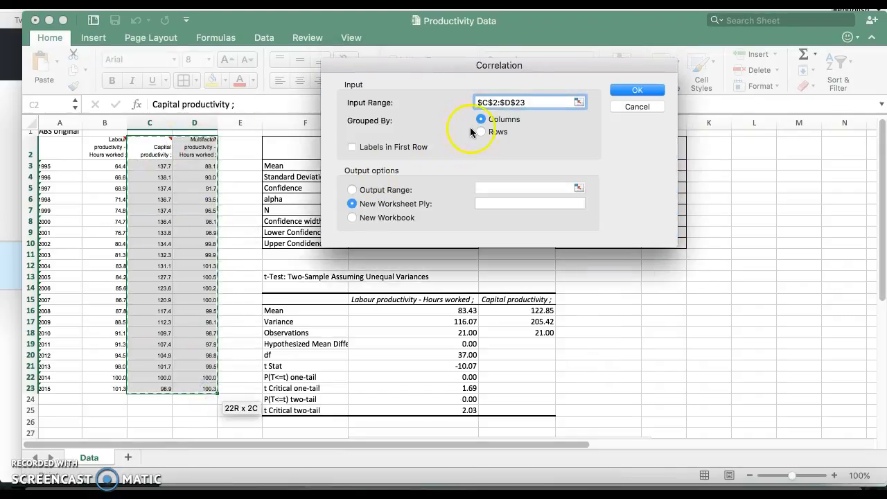
{"action": "left_click", "coordinate": [352, 147]}
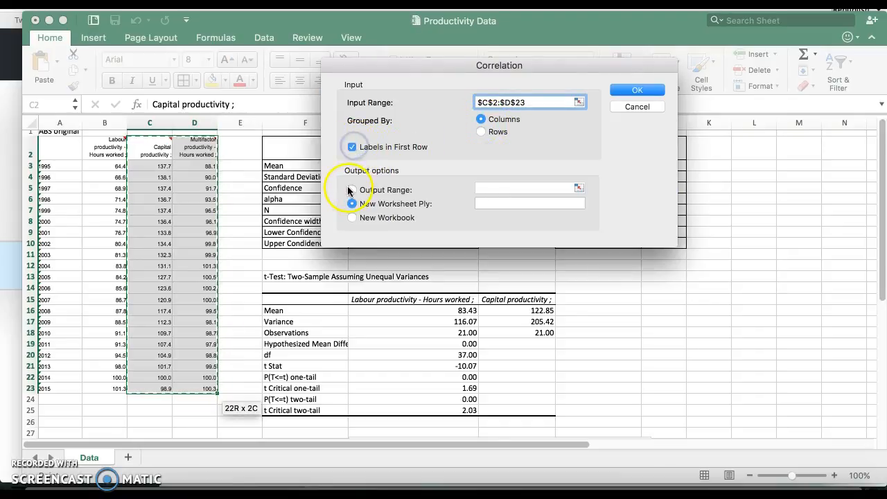
{"action": "left_click", "coordinate": [352, 190]}
{"action": "left_click", "coordinate": [613, 297]}
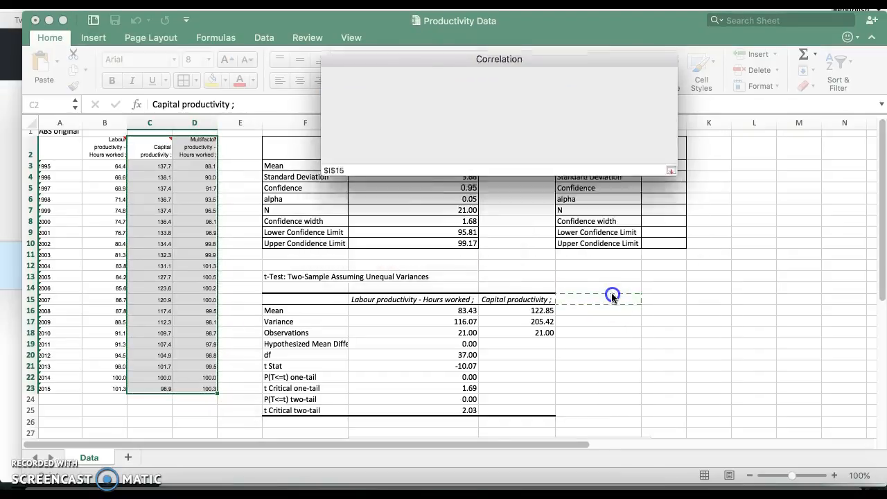
{"action": "left_click_drag", "start_coordinate": [645, 302], "coordinate": [853, 437]}
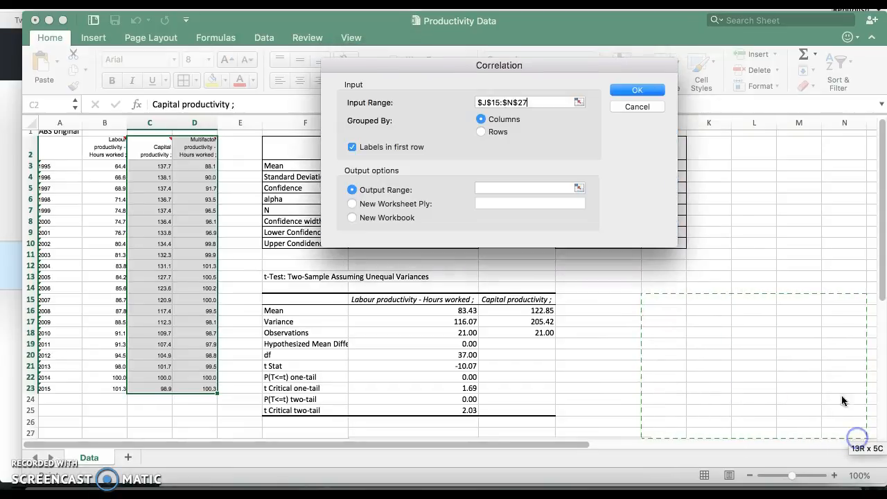
{"action": "left_click", "coordinate": [643, 91]}
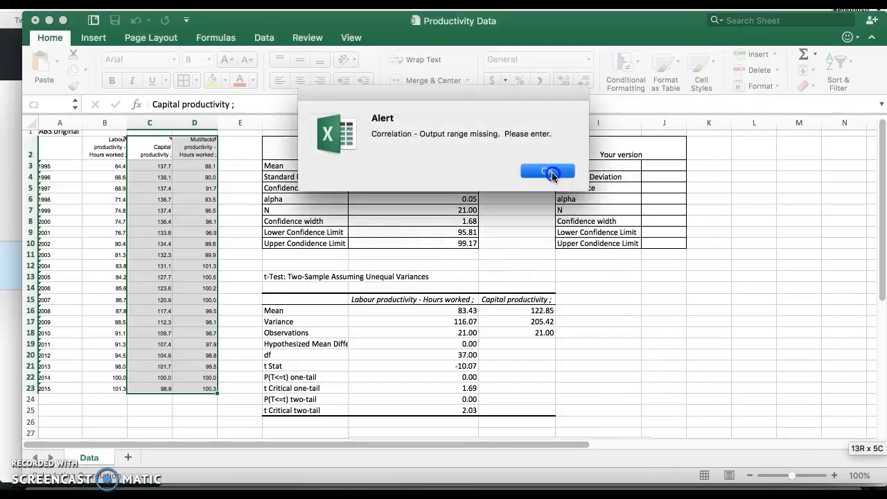
{"action": "left_click", "coordinate": [548, 171]}
{"action": "key", "text": "BackSpace"}
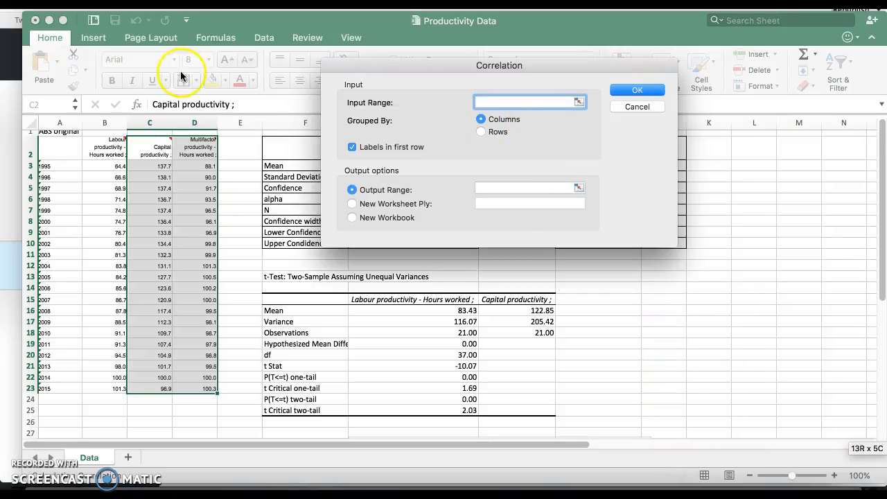
{"action": "left_click_drag", "start_coordinate": [153, 143], "coordinate": [214, 390]}
Set the correlation's output range to start at cell I15 and run the analysis
{"action": "left_click", "coordinate": [531, 189]}
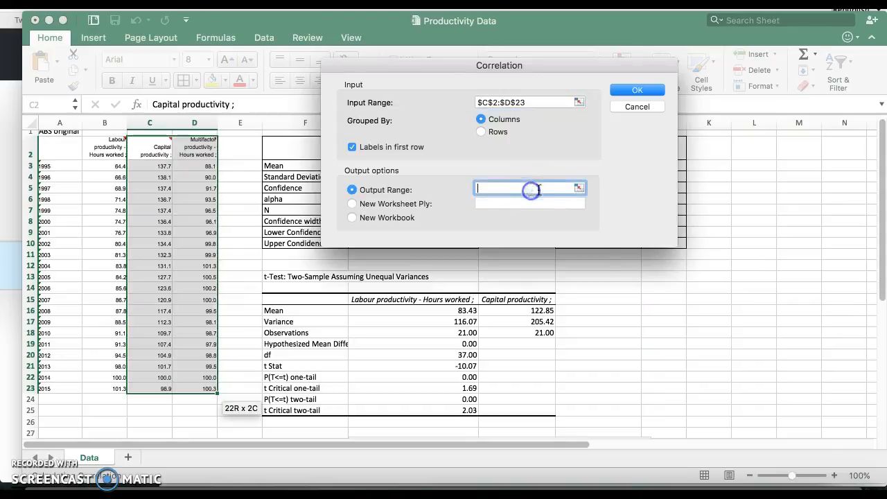
{"action": "left_click_drag", "start_coordinate": [623, 304], "coordinate": [846, 432]}
{"action": "left_click", "coordinate": [637, 90]}
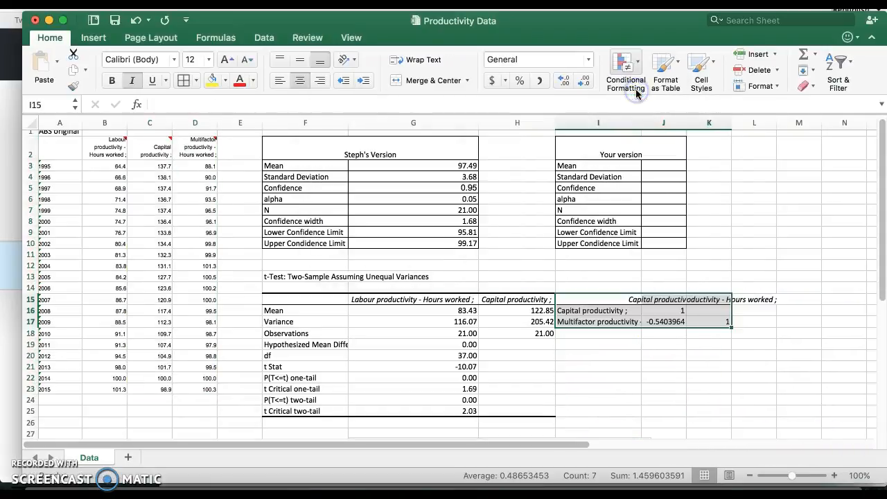
Apply the Number format to the two-variable correlation table in I15:K17
{"action": "scroll", "coordinate": [674, 338], "scroll_direction": "down", "scroll_amount": 2}
{"action": "scroll", "coordinate": [674, 338], "scroll_direction": "down", "scroll_amount": 1}
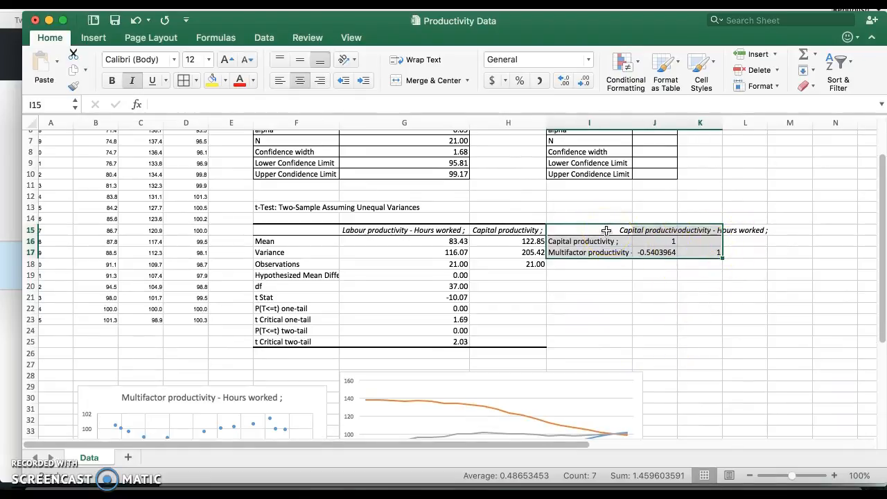
{"action": "key", "text": "super+1"}
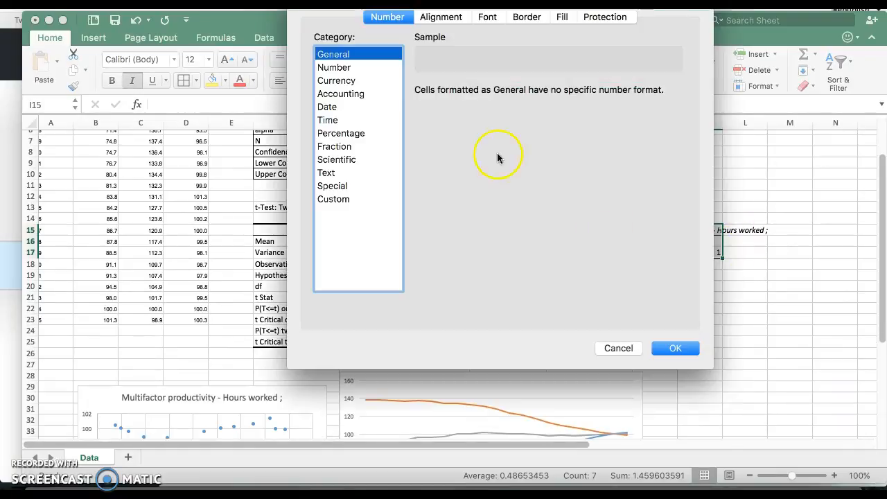
{"action": "left_click", "coordinate": [347, 67]}
{"action": "left_click", "coordinate": [688, 352]}
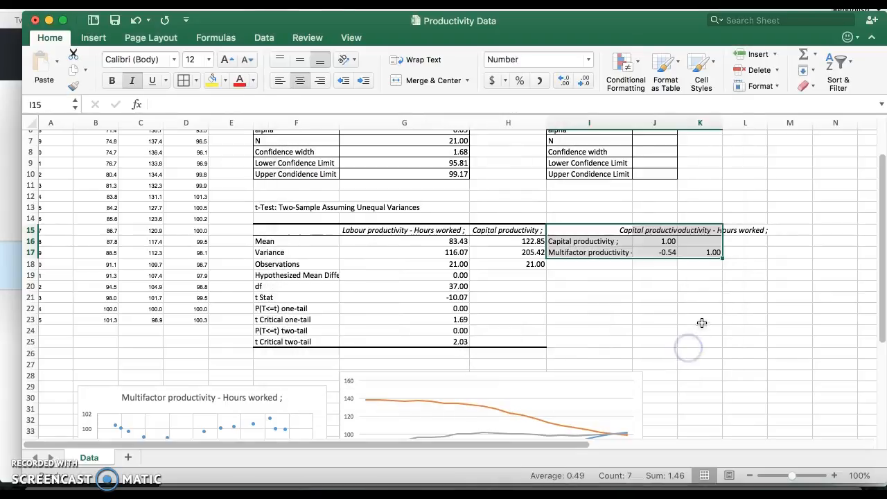
{"action": "left_click", "coordinate": [666, 250]}
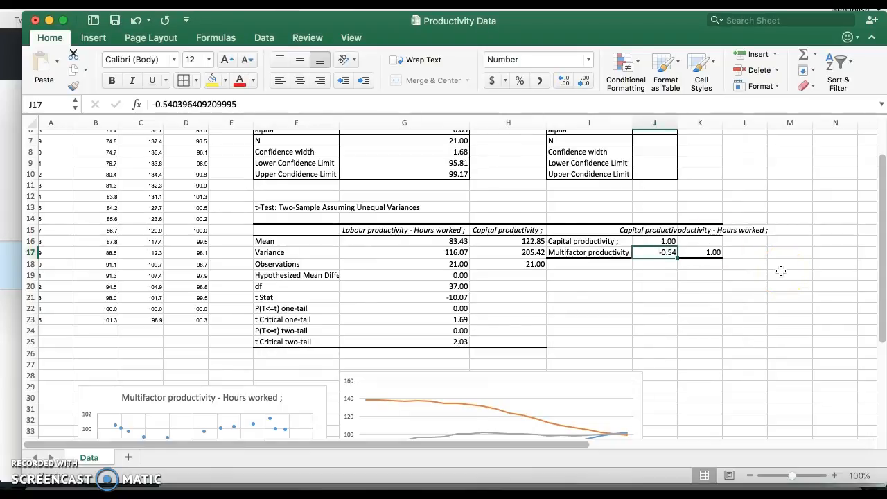
{"action": "left_click", "coordinate": [694, 305]}
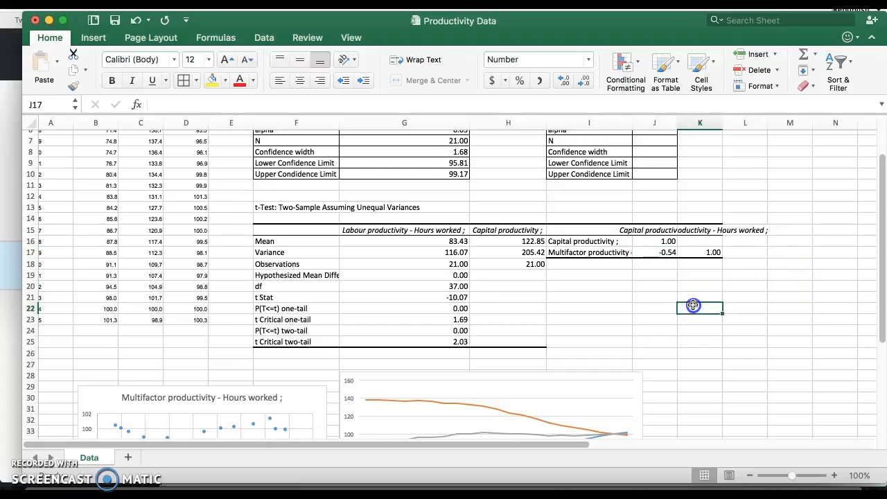
Run the Correlation analysis on all three productivity series in B2:D23, overwriting the existing output at I15
{"action": "scroll", "coordinate": [250, 208], "scroll_direction": "up", "scroll_amount": 5}
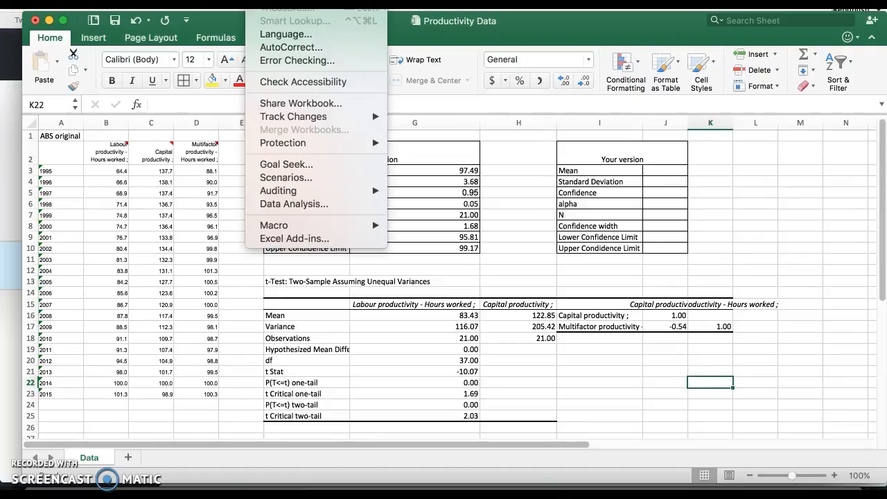
{"action": "left_click", "coordinate": [296, 205]}
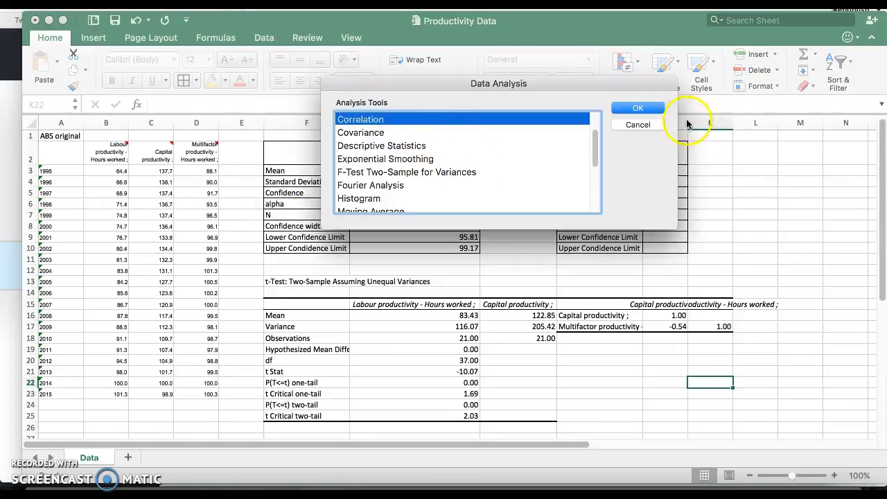
{"action": "left_click", "coordinate": [637, 109]}
{"action": "left_click", "coordinate": [105, 148]}
{"action": "left_click_drag", "start_coordinate": [106, 148], "coordinate": [199, 393]}
{"action": "left_click", "coordinate": [641, 92]}
{"action": "left_click", "coordinate": [544, 172]}
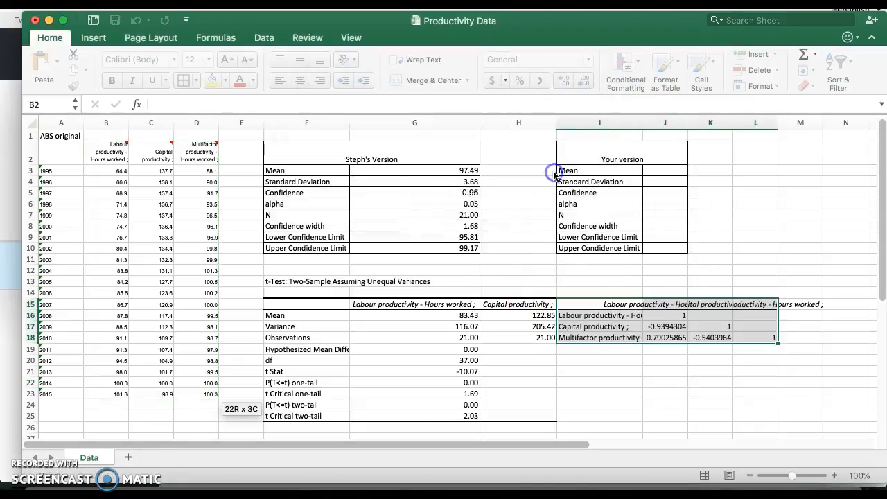
Examine the pairwise correlation coefficients in J17, J18 and K18 and compare them with the trends in the line chart
{"action": "scroll", "coordinate": [698, 337], "scroll_direction": "down", "scroll_amount": 3}
{"action": "scroll", "coordinate": [698, 337], "scroll_direction": "right", "scroll_amount": 1}
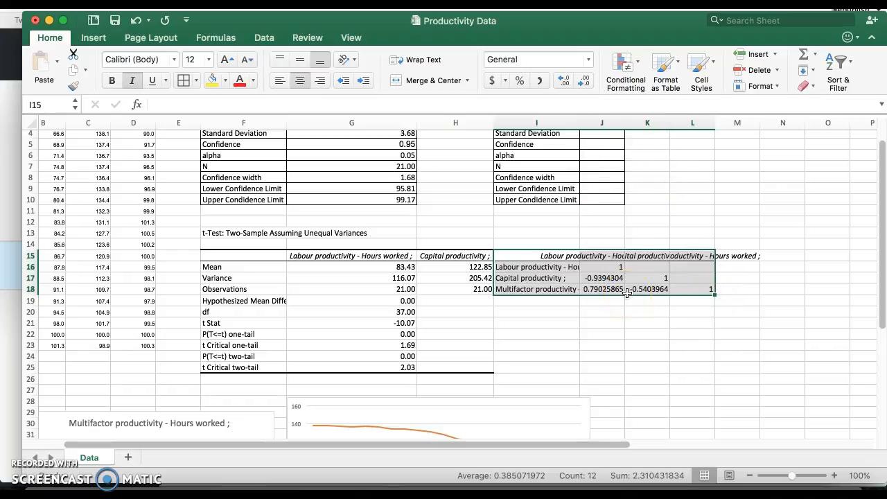
{"action": "left_click", "coordinate": [603, 278]}
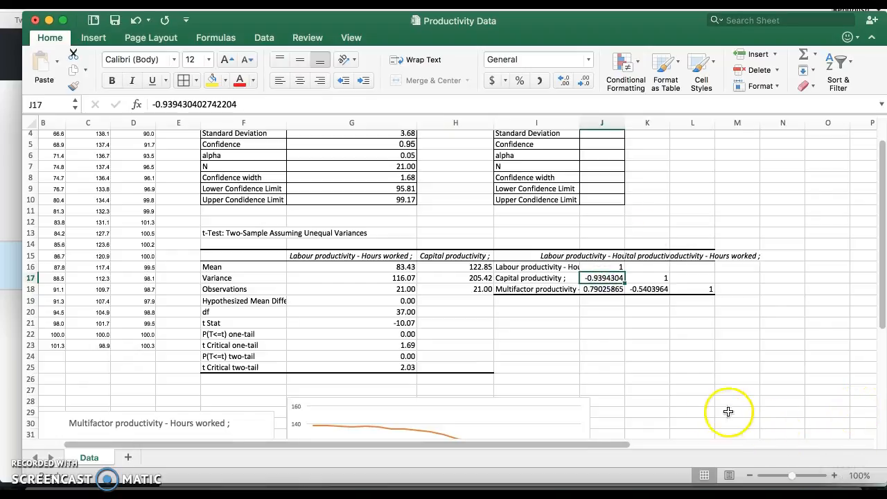
{"action": "scroll", "coordinate": [717, 409], "scroll_direction": "down", "scroll_amount": 5}
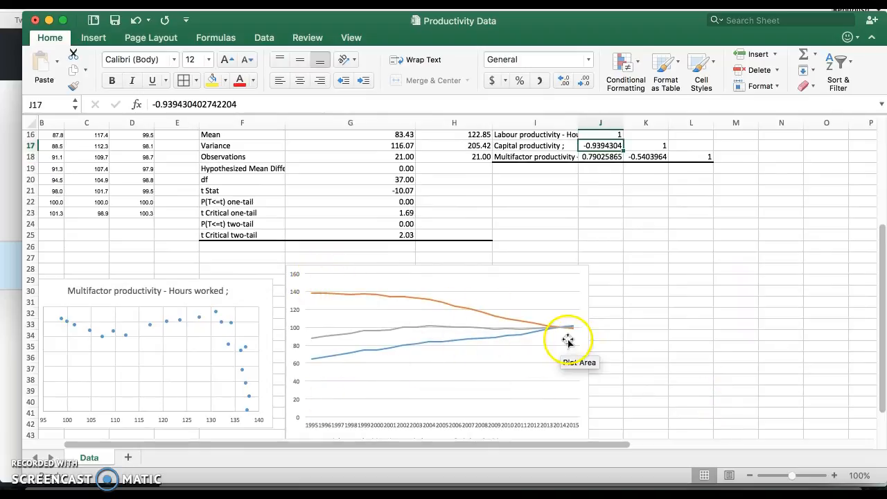
{"action": "scroll", "coordinate": [595, 237], "scroll_direction": "up", "scroll_amount": 2}
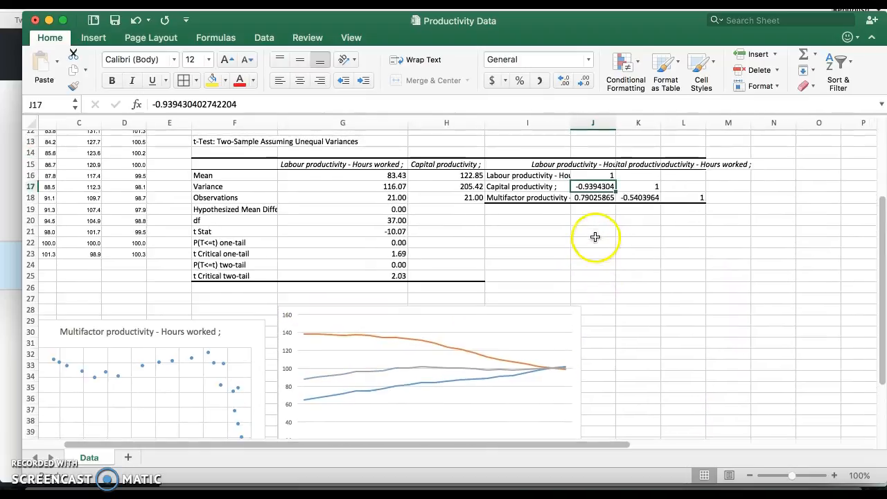
{"action": "left_click", "coordinate": [591, 199]}
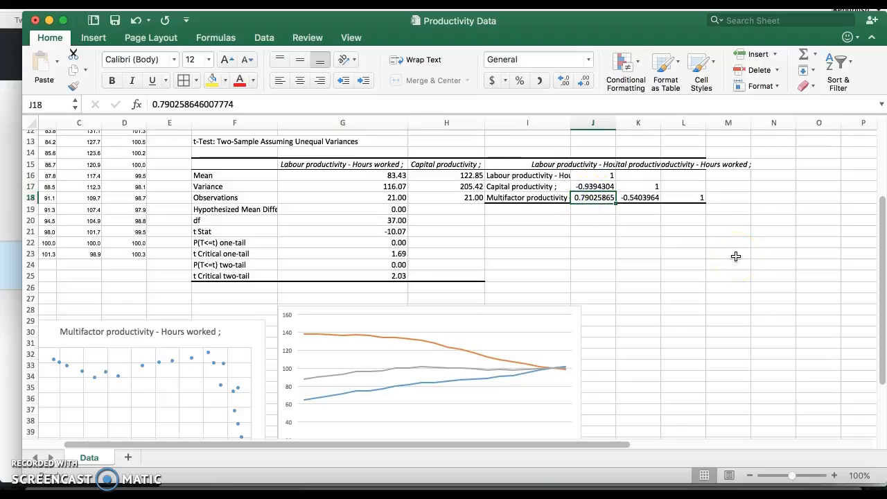
{"action": "left_click", "coordinate": [641, 197]}
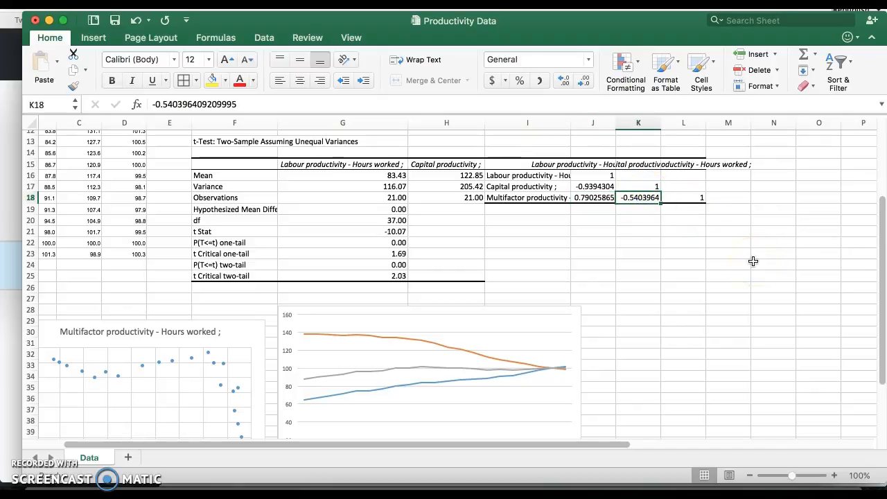
Start a Regression analysis with the multifactor productivity column D2:D23, including its header, as the Y range
{"action": "left_click", "coordinate": [676, 275]}
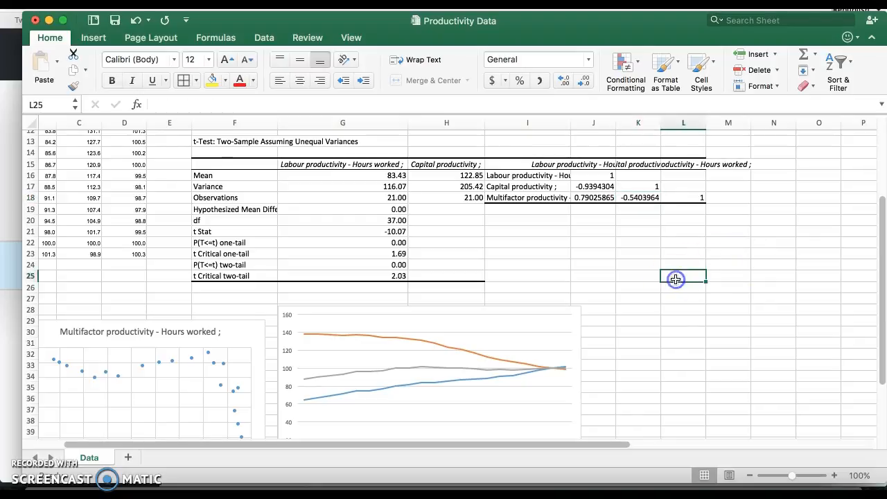
{"action": "scroll", "coordinate": [629, 281], "scroll_direction": "up", "scroll_amount": 3}
{"action": "scroll", "coordinate": [629, 282], "scroll_direction": "left", "scroll_amount": 2}
{"action": "scroll", "coordinate": [632, 282], "scroll_direction": "up", "scroll_amount": 3}
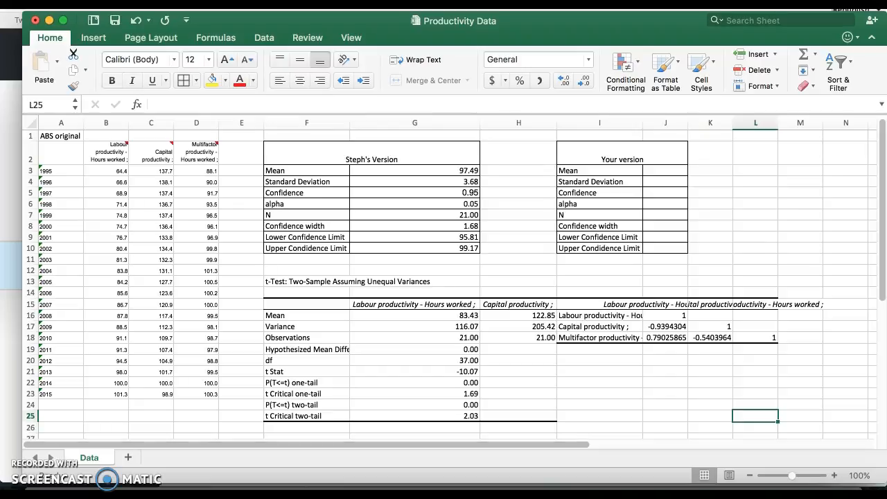
{"action": "left_click", "coordinate": [261, 2]}
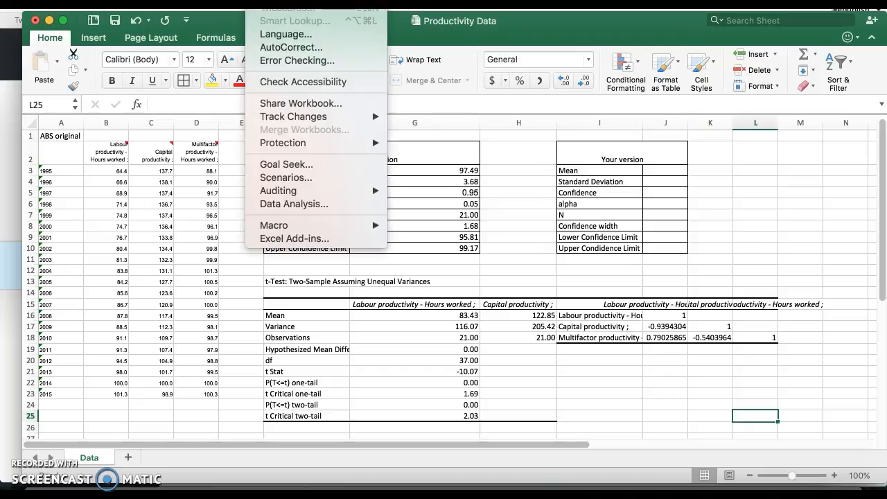
{"action": "left_click", "coordinate": [288, 208]}
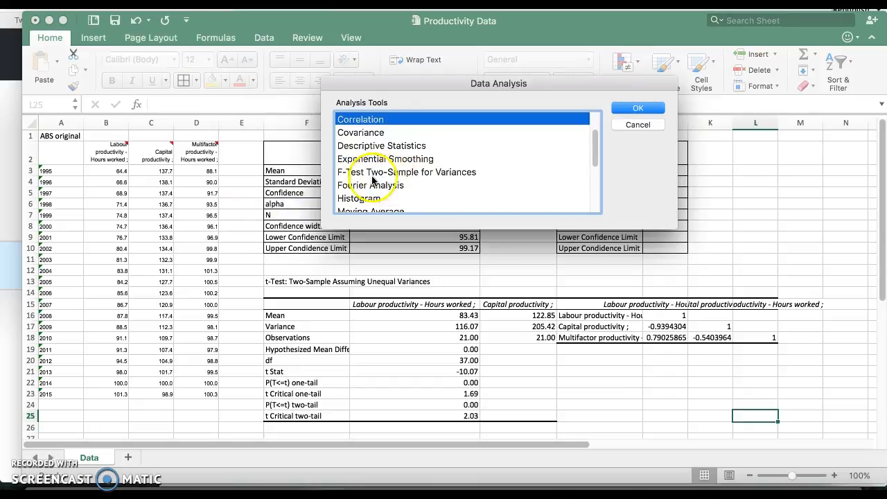
{"action": "scroll", "coordinate": [392, 181], "scroll_direction": "down", "scroll_amount": 5}
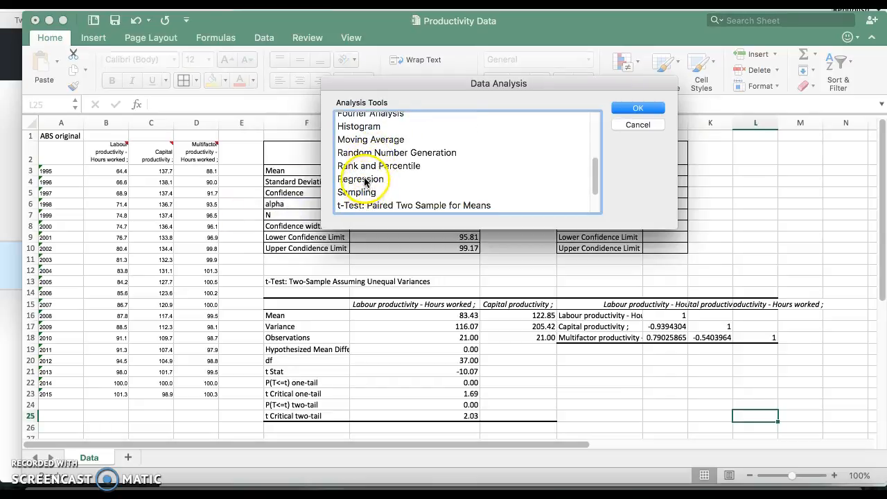
{"action": "left_click", "coordinate": [362, 181]}
{"action": "left_click", "coordinate": [653, 108]}
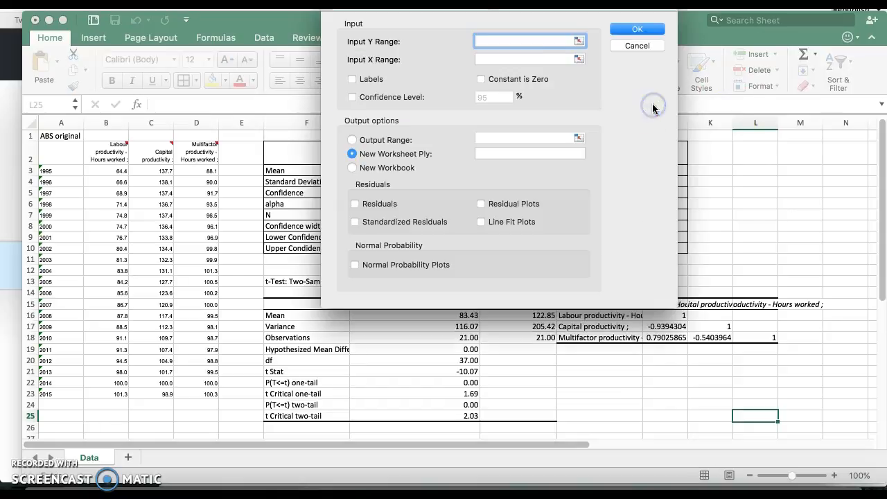
{"action": "left_click", "coordinate": [507, 40]}
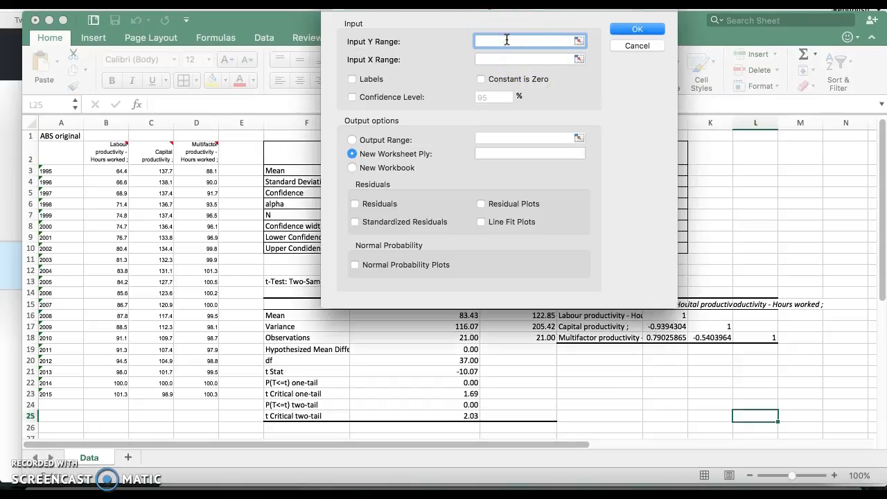
{"action": "left_click_drag", "start_coordinate": [198, 152], "coordinate": [196, 393]}
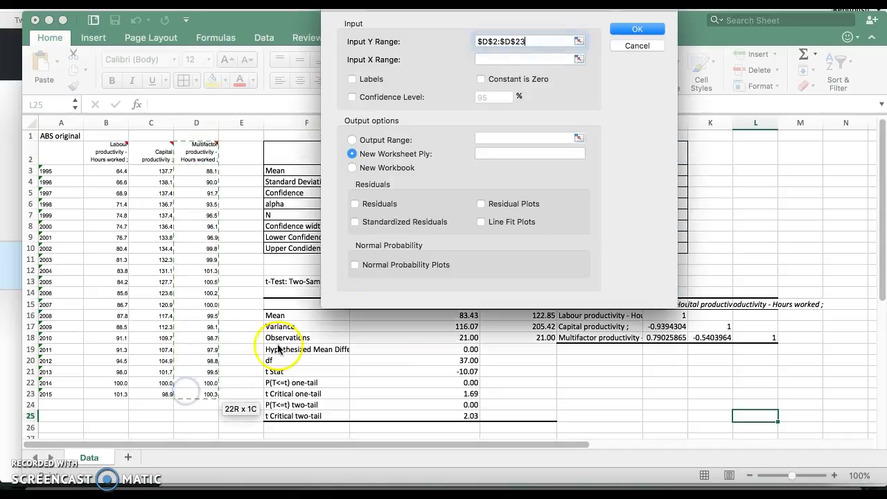
Set the X range to capital productivity in C2:C23, enable labels and residual plots, and run the regression to a new worksheet
{"action": "left_click", "coordinate": [493, 59]}
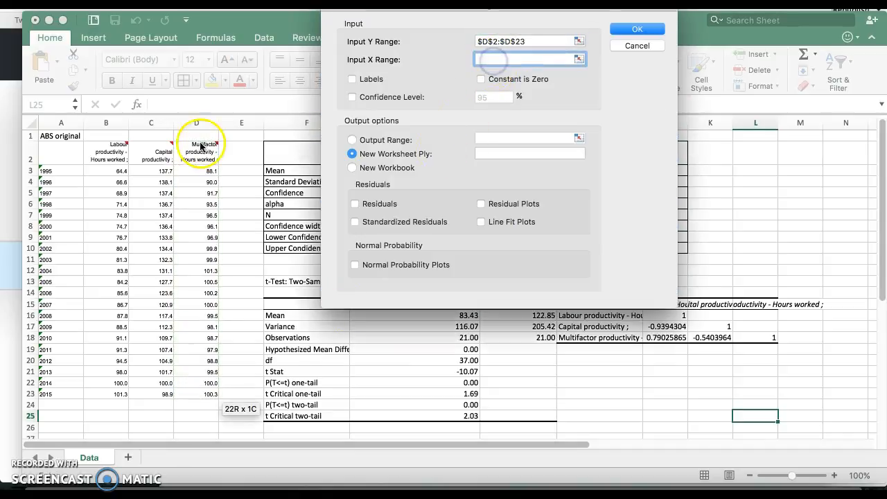
{"action": "left_click_drag", "start_coordinate": [160, 148], "coordinate": [141, 395]}
{"action": "left_click", "coordinate": [352, 79]}
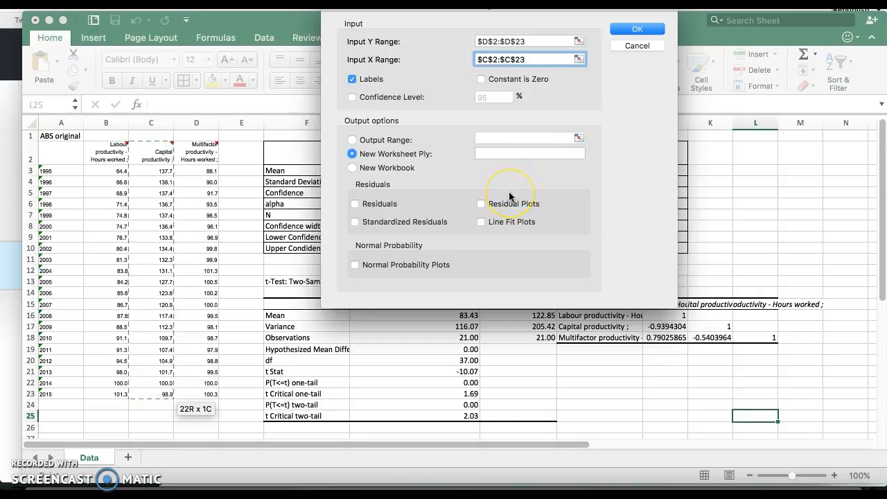
{"action": "left_click", "coordinate": [480, 204]}
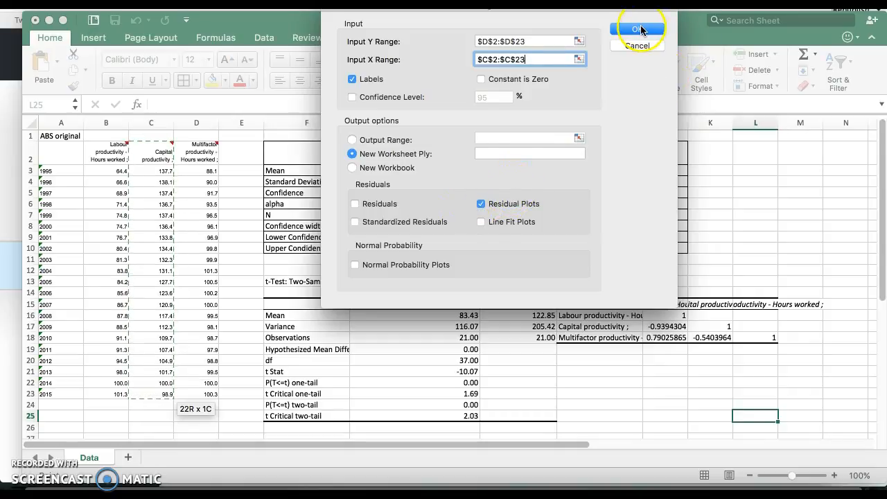
{"action": "left_click", "coordinate": [639, 29]}
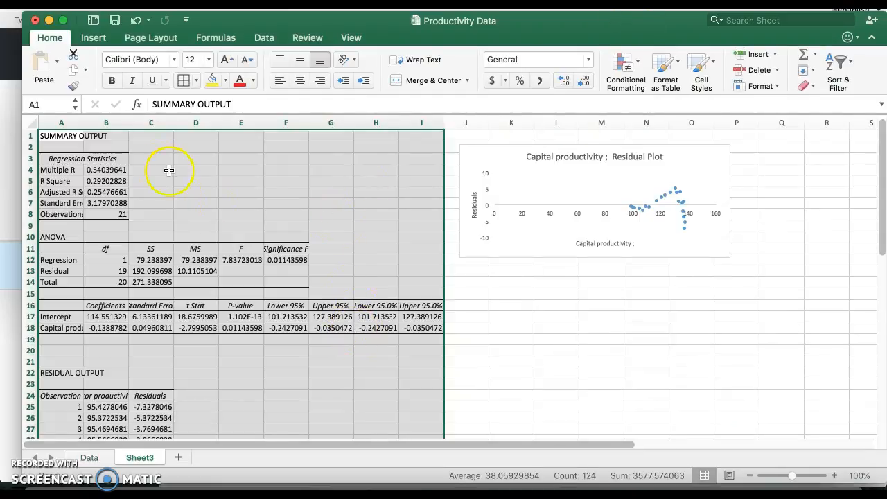
Examine the regression output's Multiple R, R Square, ANOVA significance, capital productivity coefficient and P-value, and the residual plot
{"action": "left_click", "coordinate": [98, 170]}
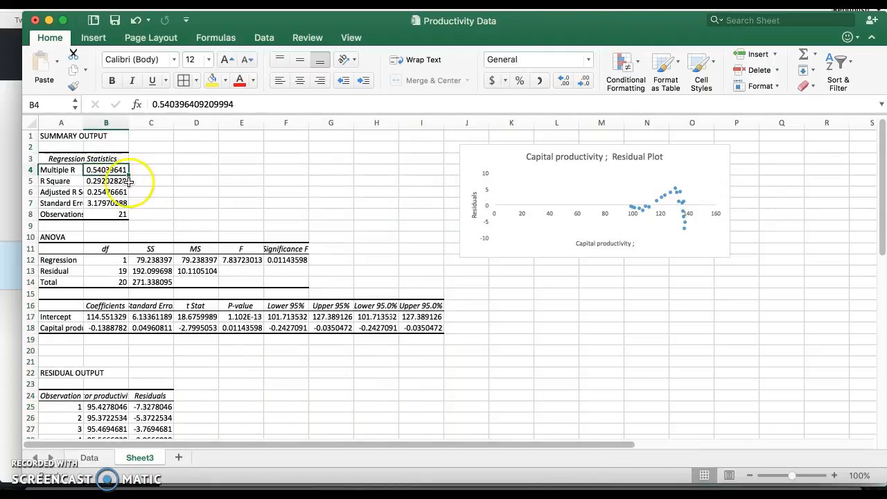
{"action": "left_click_drag", "start_coordinate": [64, 180], "coordinate": [93, 185]}
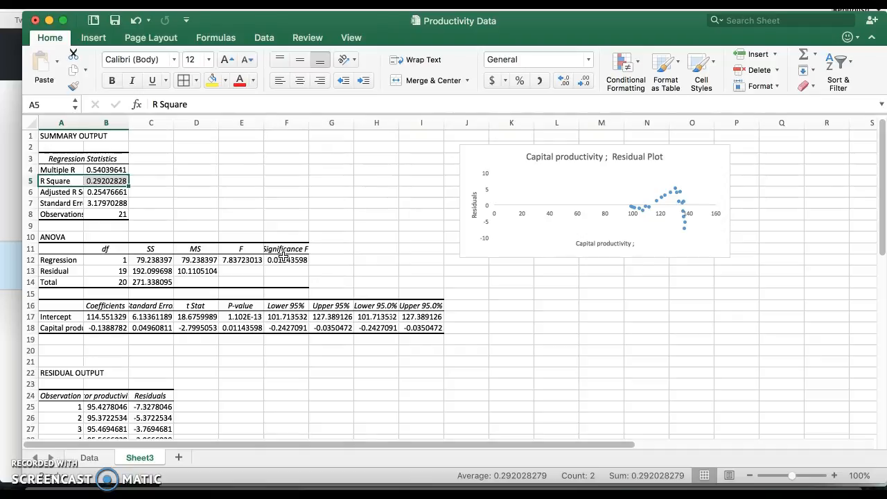
{"action": "left_click", "coordinate": [108, 215]}
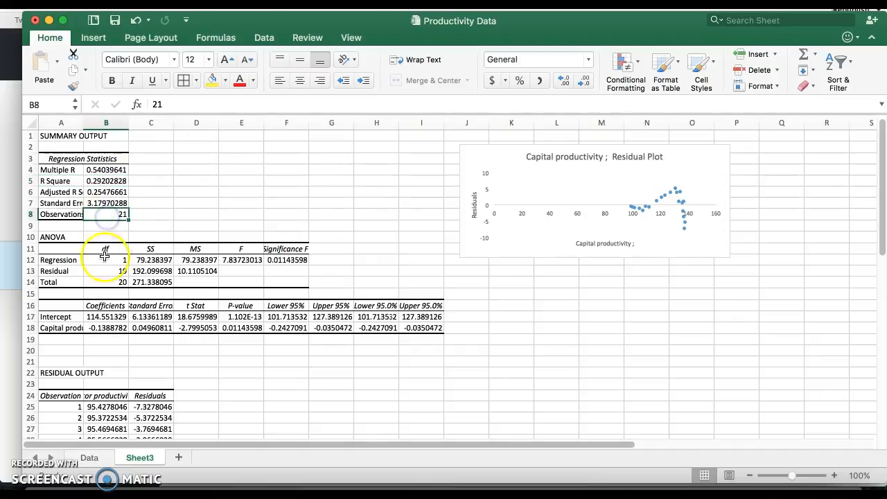
{"action": "left_click_drag", "start_coordinate": [70, 237], "coordinate": [275, 281]}
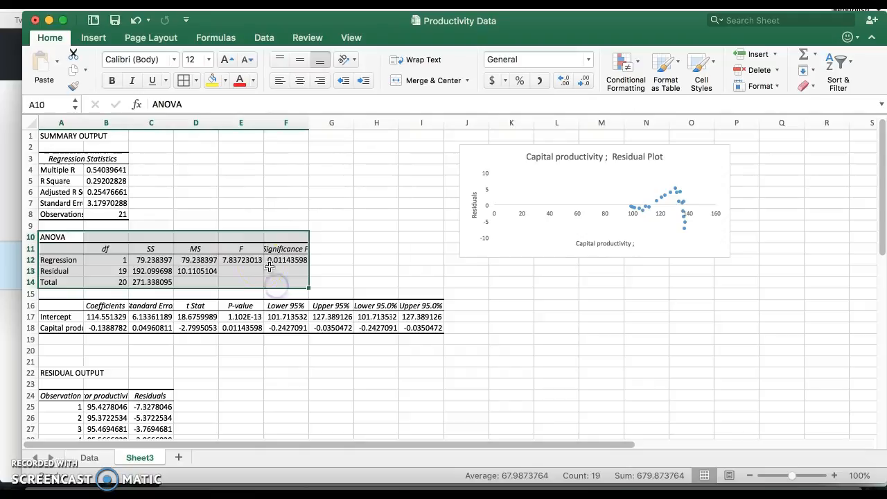
{"action": "left_click", "coordinate": [253, 261]}
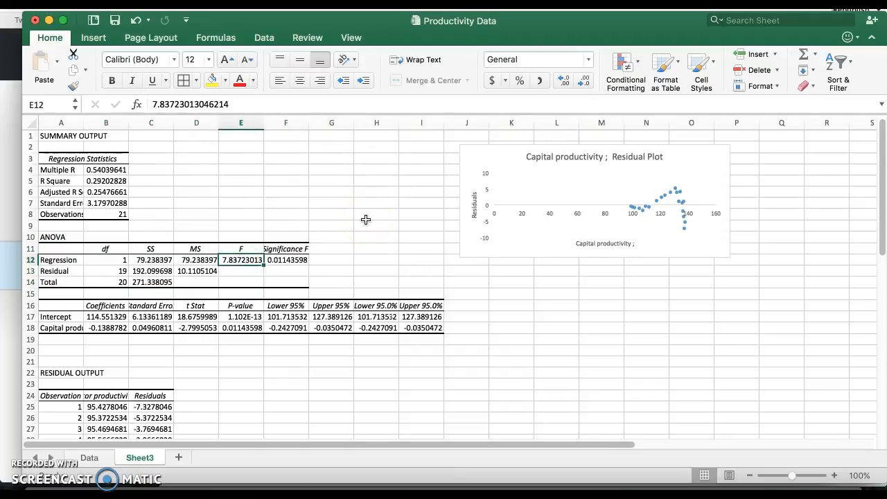
{"action": "left_click", "coordinate": [278, 264]}
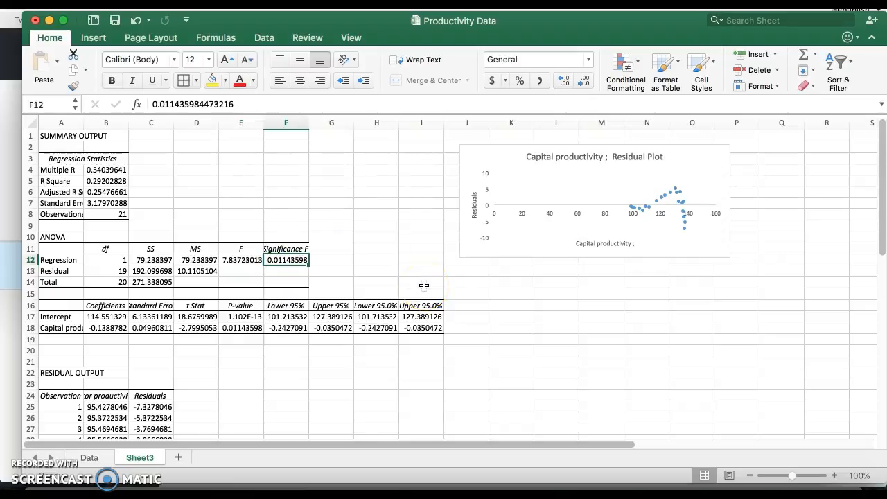
{"action": "left_click", "coordinate": [109, 327]}
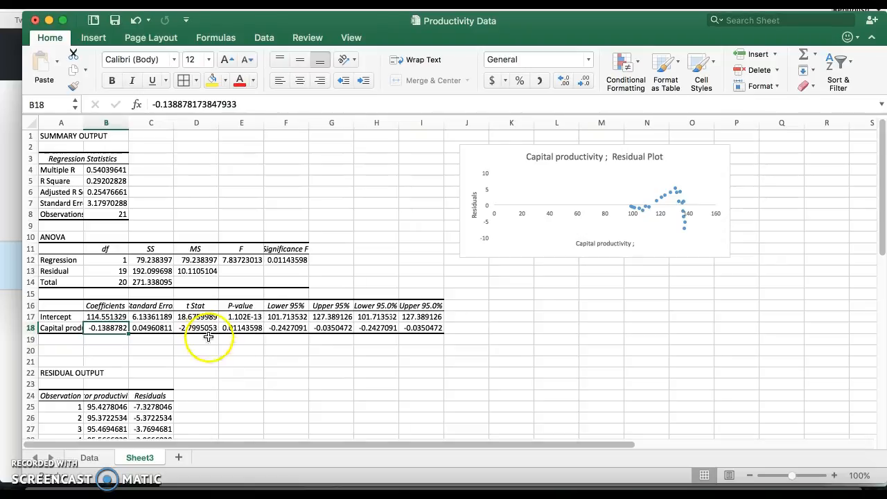
{"action": "left_click", "coordinate": [235, 328]}
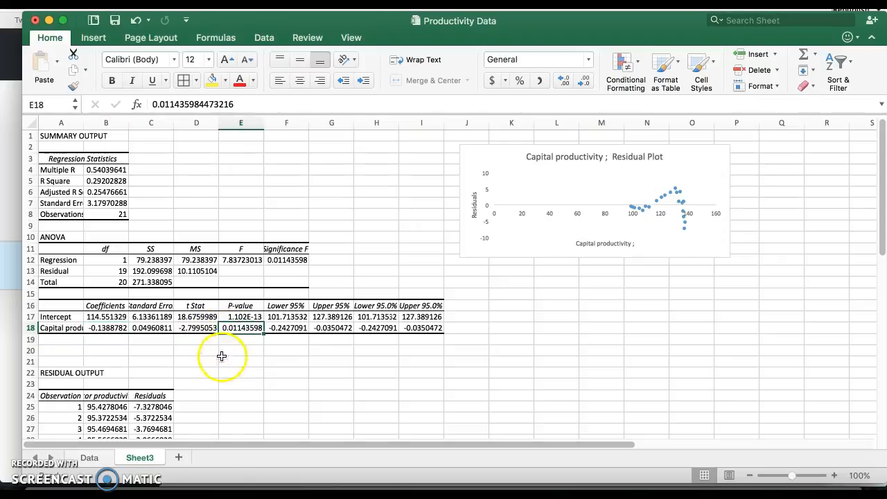
{"action": "scroll", "coordinate": [206, 405], "scroll_direction": "down", "scroll_amount": 6}
{"action": "scroll", "coordinate": [206, 406], "scroll_direction": "up", "scroll_amount": 6}
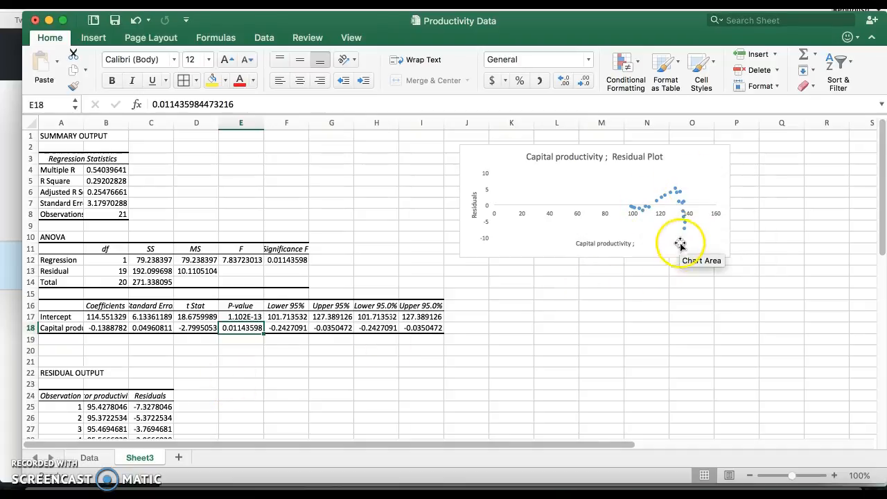
On the Data sheet, insert a blank column before the multifactor productivity column and enter the header t in D2
{"action": "left_click", "coordinate": [102, 458]}
{"action": "scroll", "coordinate": [307, 363], "scroll_direction": "down", "scroll_amount": 8}
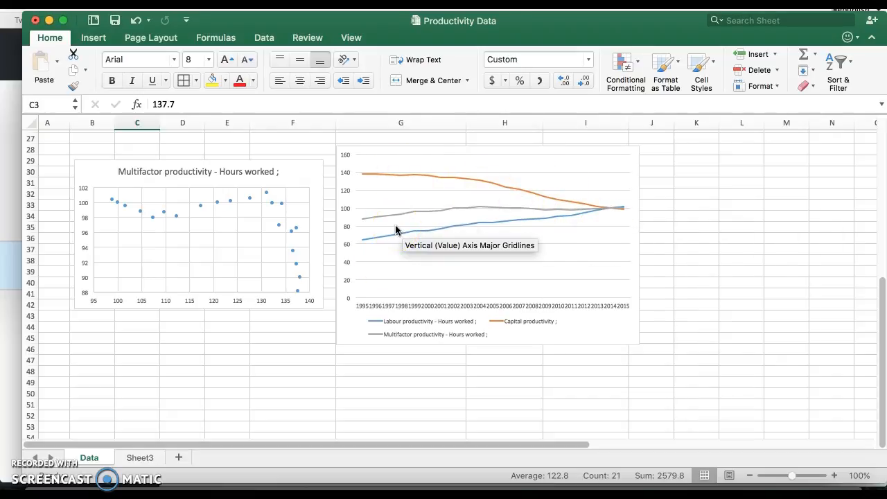
{"action": "scroll", "coordinate": [342, 237], "scroll_direction": "up", "scroll_amount": 10}
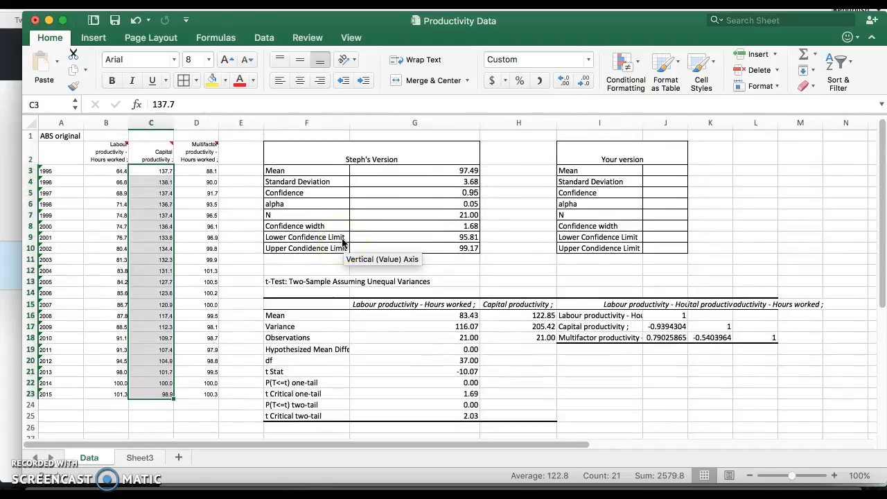
{"action": "left_click", "coordinate": [197, 122]}
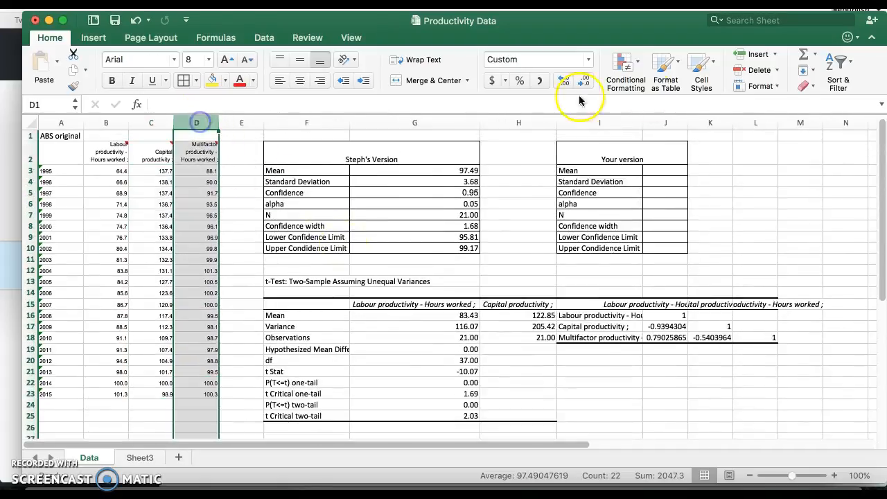
{"action": "left_click", "coordinate": [759, 54]}
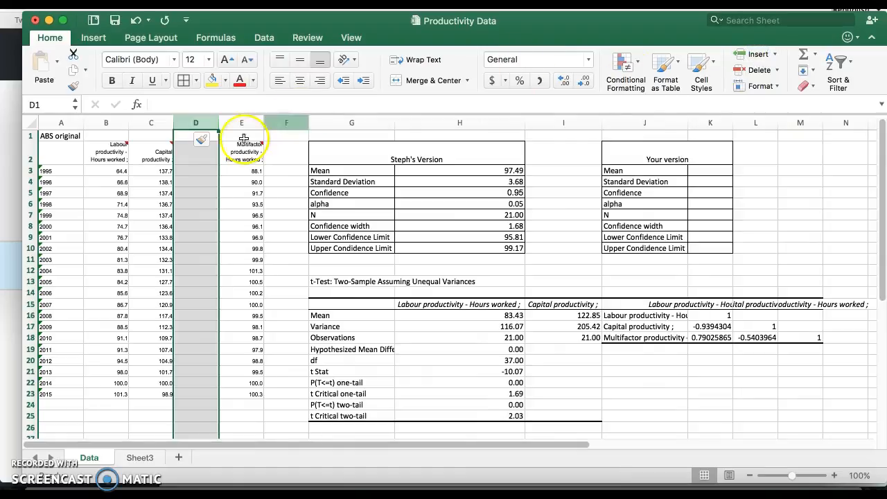
{"action": "left_click", "coordinate": [192, 160]}
{"action": "type", "text": "t"}
{"action": "key", "text": "Return"}
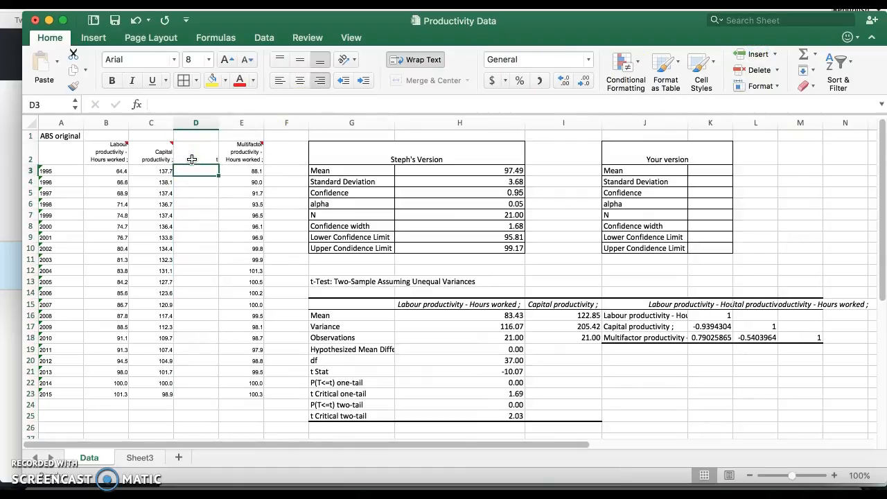
Fill the t column with the sequence 1 to 21 in D3:D23
{"action": "type", "text": "1"}
{"action": "key", "text": "Return"}
{"action": "type", "text": "2"}
{"action": "key", "text": "Return"}
{"action": "type", "text": "3"}
{"action": "key", "text": "Return"}
{"action": "key", "text": "Return"}
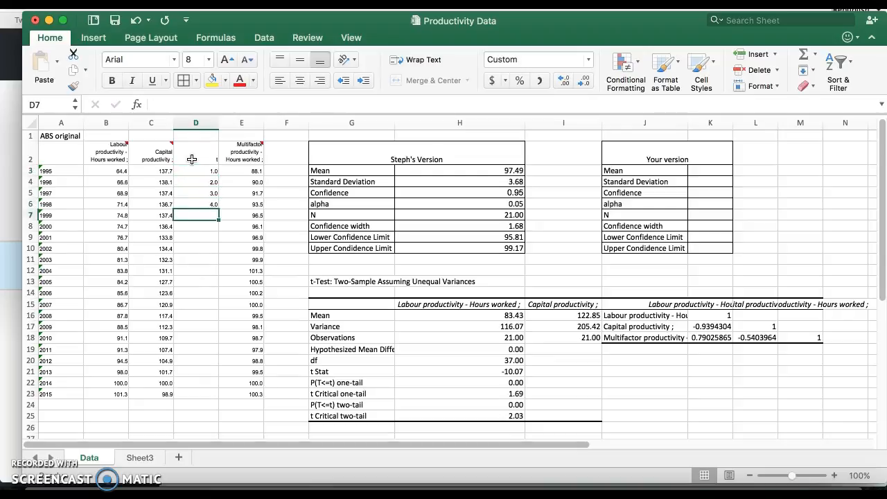
{"action": "left_click_drag", "start_coordinate": [208, 174], "coordinate": [202, 399]}
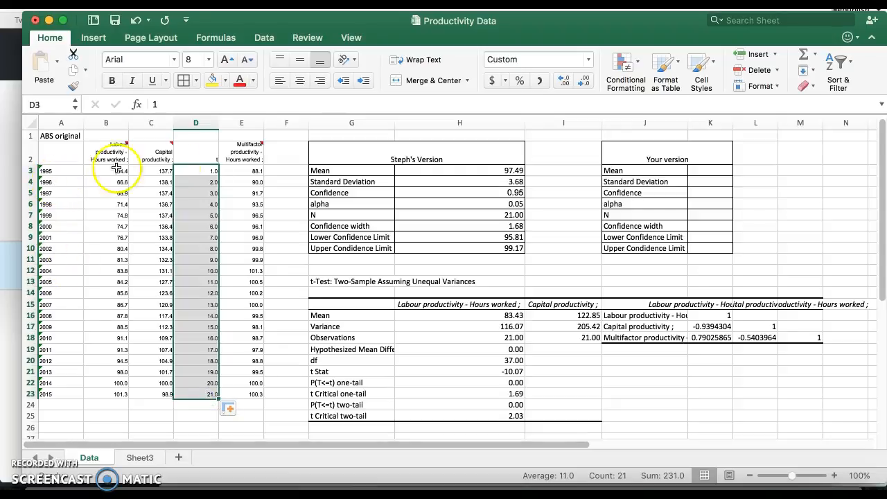
Start another Regression analysis and set its Y range to the multifactor productivity data in E2:E23
{"action": "mouse_move", "coordinate": [155, 156]}
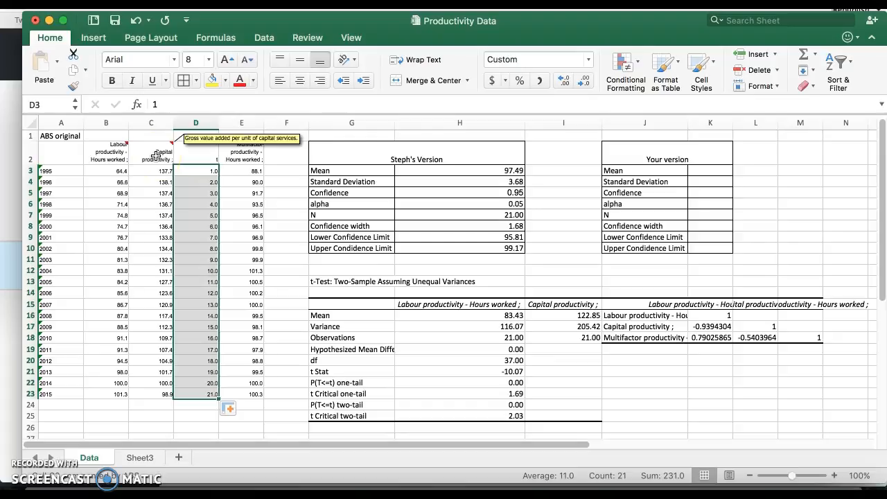
{"action": "left_click", "coordinate": [232, 151]}
{"action": "left_click", "coordinate": [260, 3]}
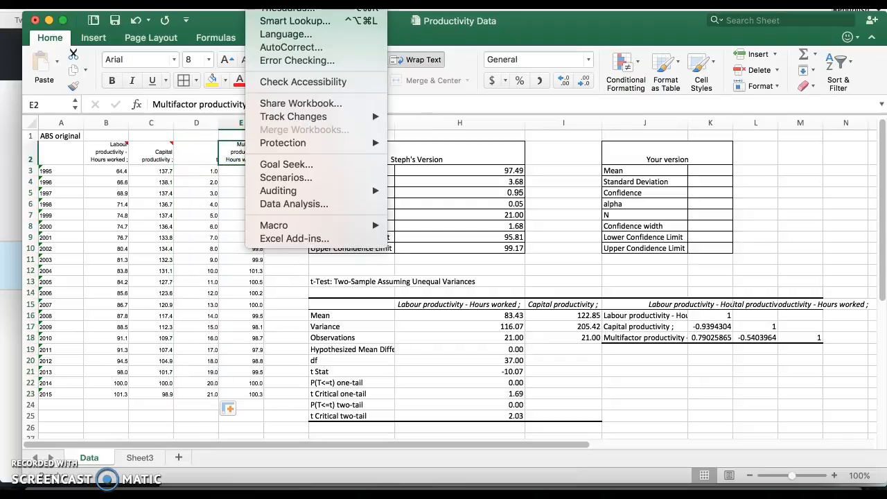
{"action": "left_click", "coordinate": [307, 204]}
{"action": "left_click", "coordinate": [357, 145]}
{"action": "left_click", "coordinate": [636, 109]}
{"action": "left_click_drag", "start_coordinate": [536, 41], "coordinate": [379, 40]}
{"action": "key", "text": "BackSpace"}
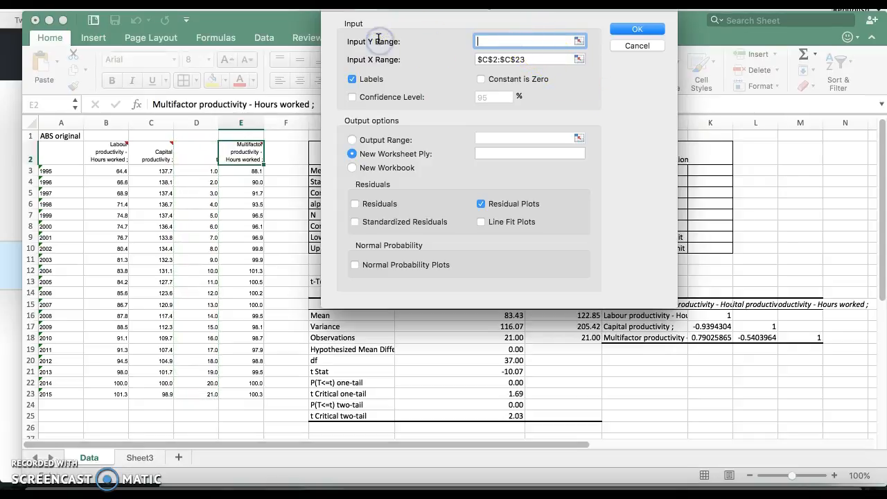
{"action": "left_click_drag", "start_coordinate": [241, 152], "coordinate": [251, 394]}
Replace the X range with B2:D23, covering labour productivity, capital productivity and t, and run the regression to a new worksheet
{"action": "left_click_drag", "start_coordinate": [547, 59], "coordinate": [448, 60]}
{"action": "key", "text": "BackSpace"}
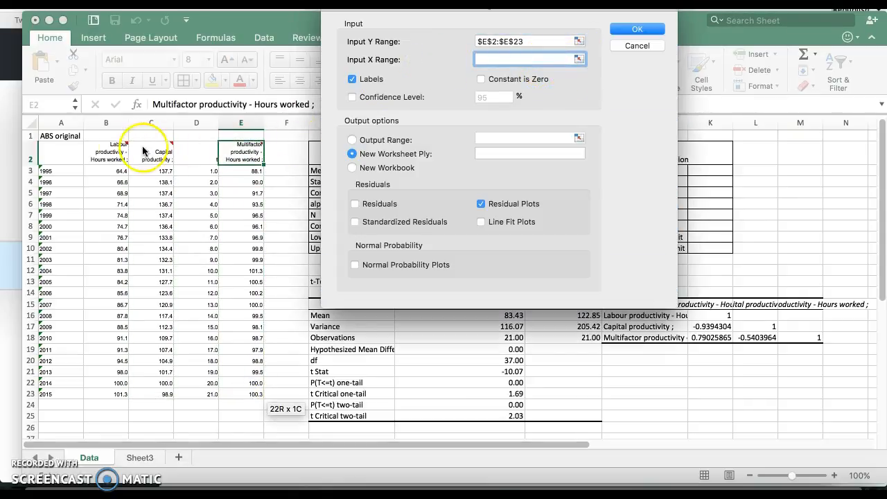
{"action": "left_click_drag", "start_coordinate": [111, 151], "coordinate": [212, 394]}
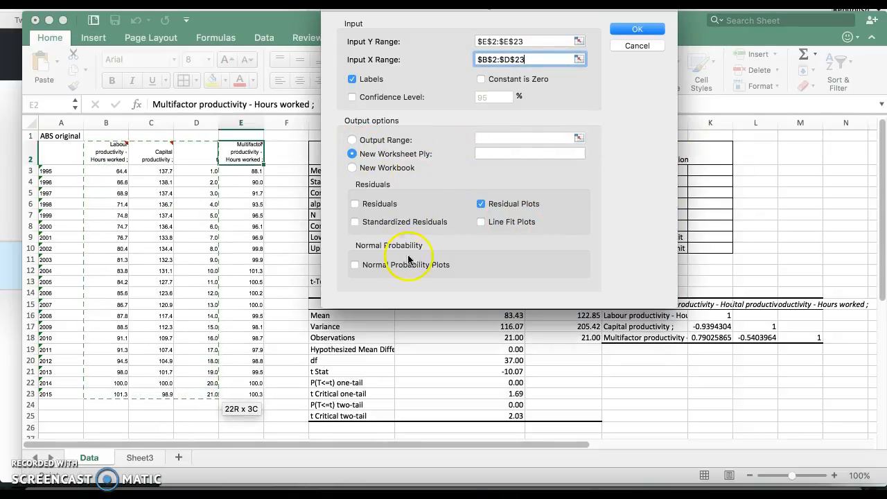
{"action": "left_click", "coordinate": [638, 30]}
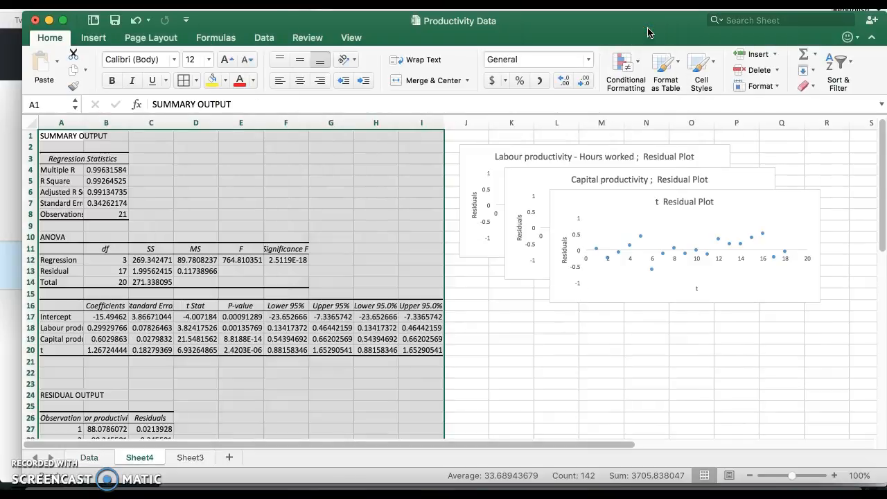
{"action": "scroll", "coordinate": [429, 298], "scroll_direction": "down", "scroll_amount": 2}
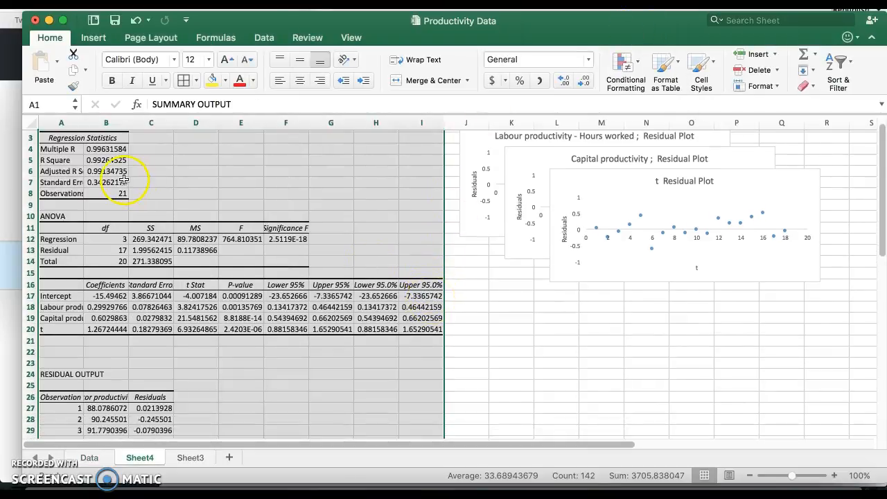
Check the adjusted R square, the F statistic and its significance in the new regression output
{"action": "left_click", "coordinate": [106, 170]}
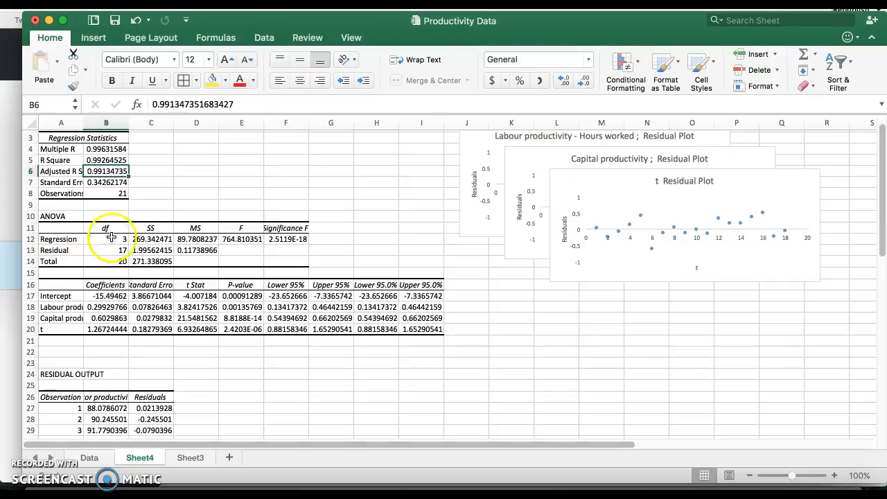
{"action": "left_click", "coordinate": [238, 238]}
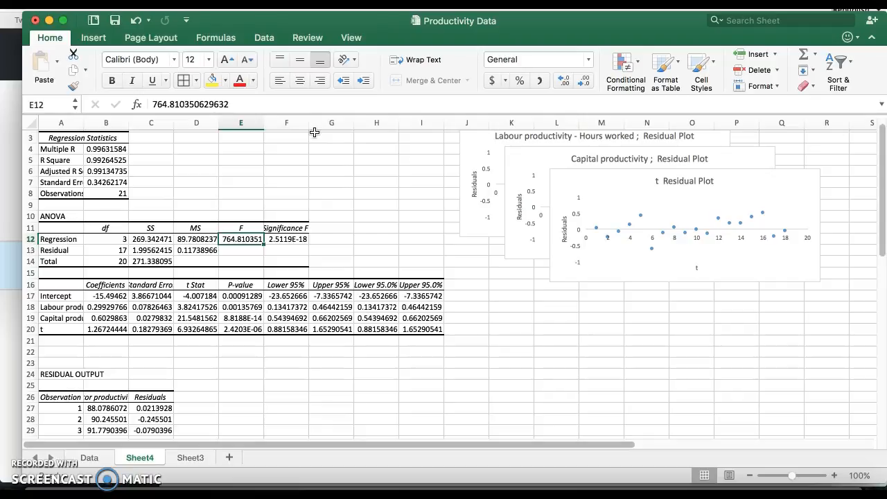
{"action": "left_click", "coordinate": [287, 250]}
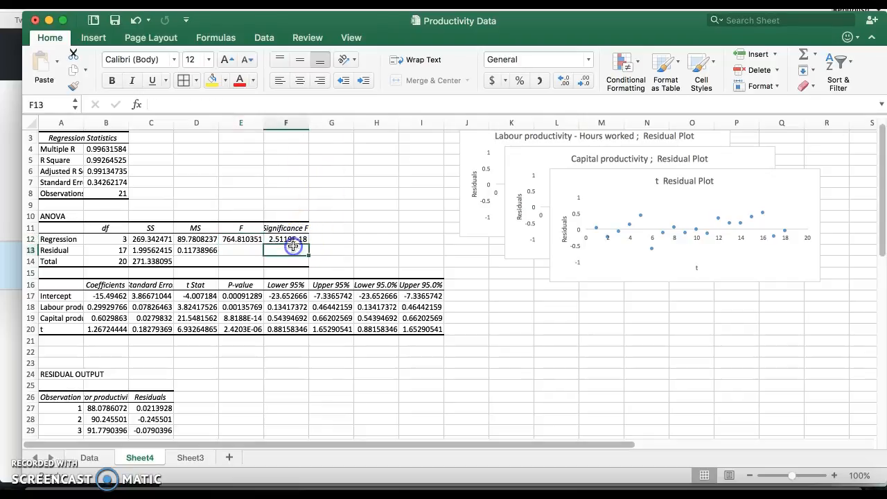
Format the regression coefficient table in A16:I20 as Number with two decimal places
{"action": "scroll", "coordinate": [246, 235], "scroll_direction": "down", "scroll_amount": 5}
{"action": "left_click_drag", "start_coordinate": [59, 222], "coordinate": [422, 271]}
{"action": "key", "text": "super+1"}
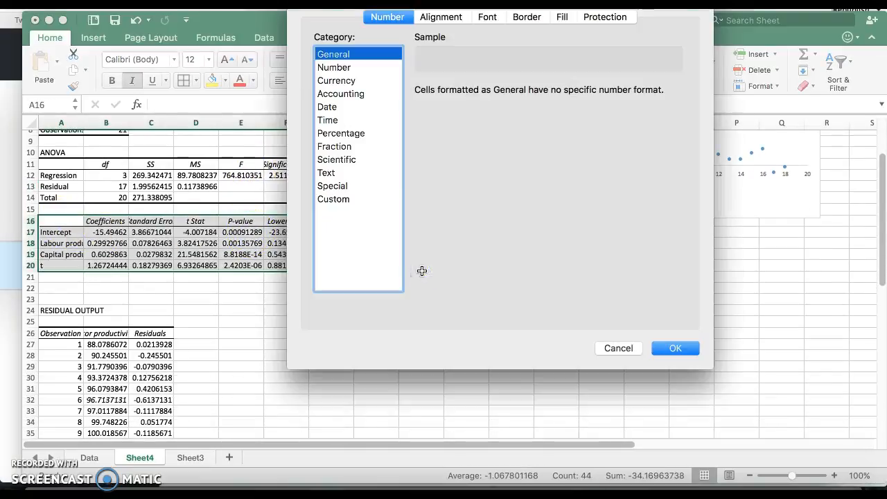
{"action": "left_click", "coordinate": [344, 69]}
{"action": "left_click", "coordinate": [671, 348]}
{"action": "left_click", "coordinate": [237, 298]}
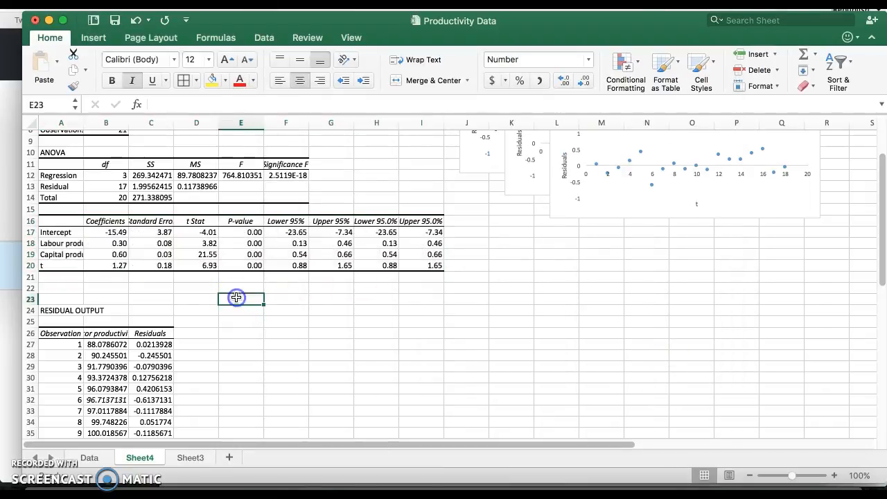
Examine the coefficients of the intercept, labour productivity, capital productivity and t in B17:B20
{"action": "left_click", "coordinate": [103, 237]}
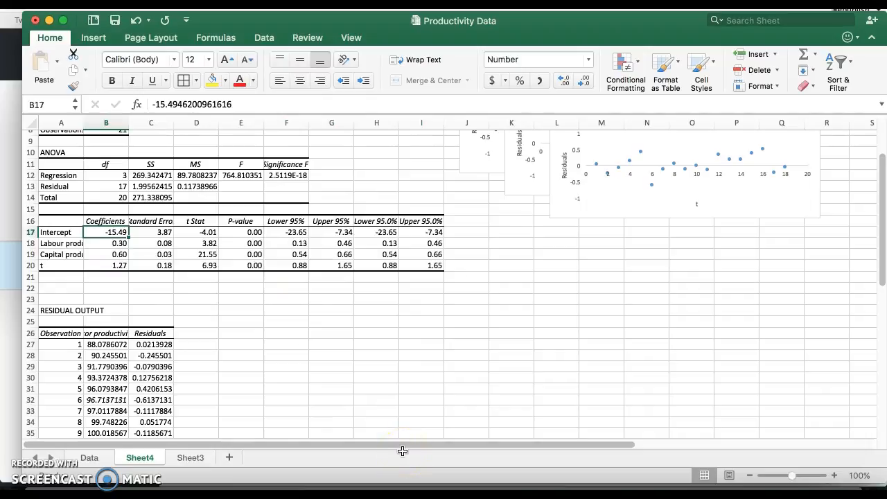
{"action": "key", "text": "Down"}
{"action": "key", "text": "Down"}
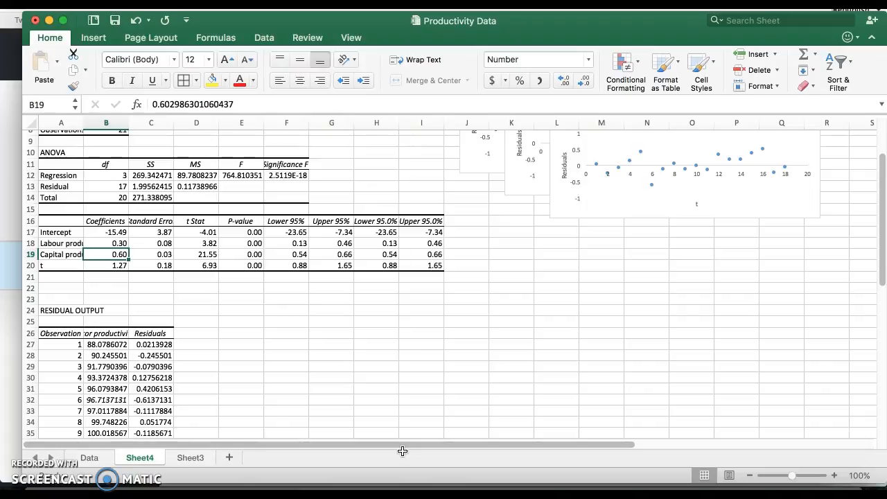
{"action": "left_click", "coordinate": [187, 387]}
{"action": "key", "text": "Up"}
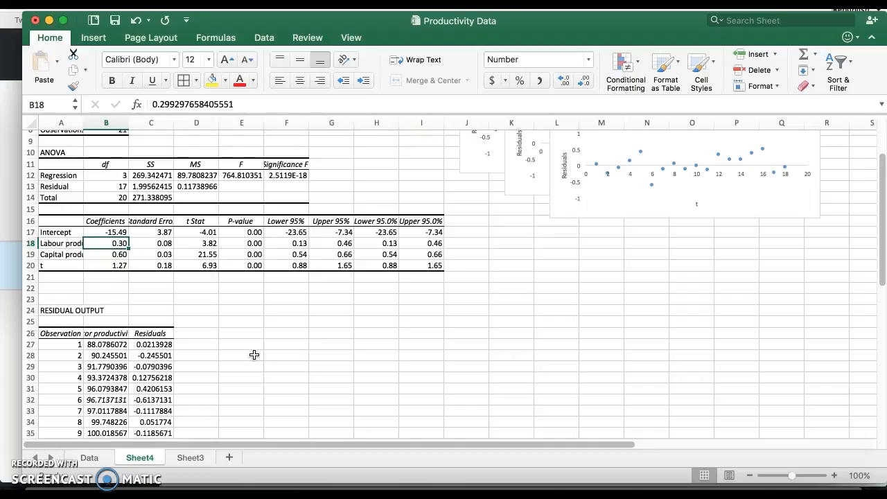
{"action": "key", "text": "Down"}
{"action": "key", "text": "Down"}
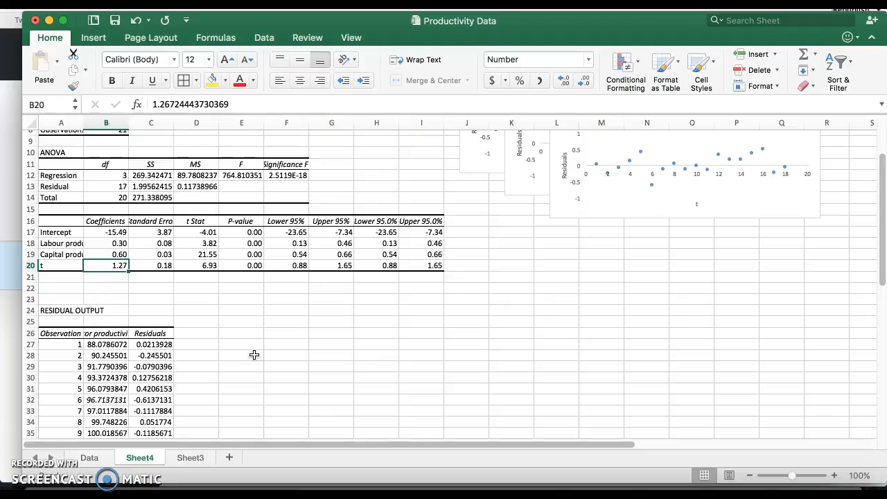
Separate the overlapping residual plots, placing t beside the residual output, capital productivity to its right and labour productivity above the latter
{"action": "left_click_drag", "start_coordinate": [639, 217], "coordinate": [311, 391]}
{"action": "left_click_drag", "start_coordinate": [593, 188], "coordinate": [600, 380]}
{"action": "left_click_drag", "start_coordinate": [519, 159], "coordinate": [522, 255]}
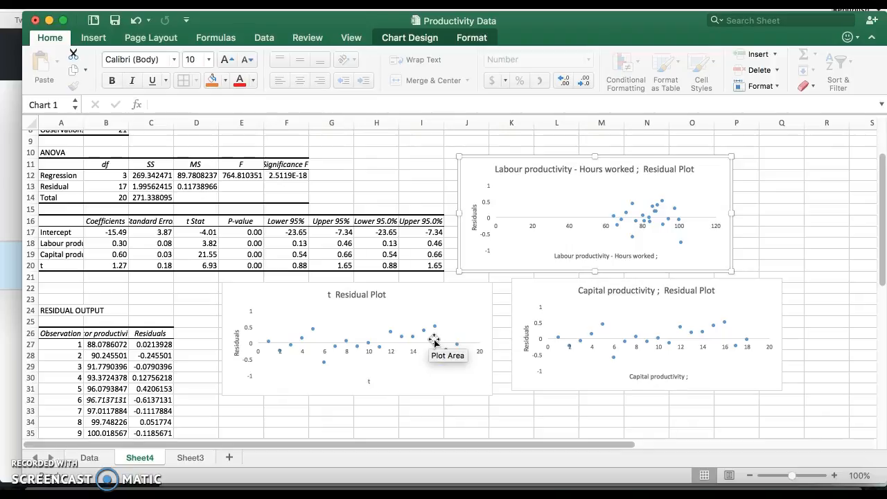
On Sheet3, format the simple regression's coefficient values in B17:I18 as Number with two decimal places
{"action": "scroll", "coordinate": [147, 281], "scroll_direction": "up", "scroll_amount": 5}
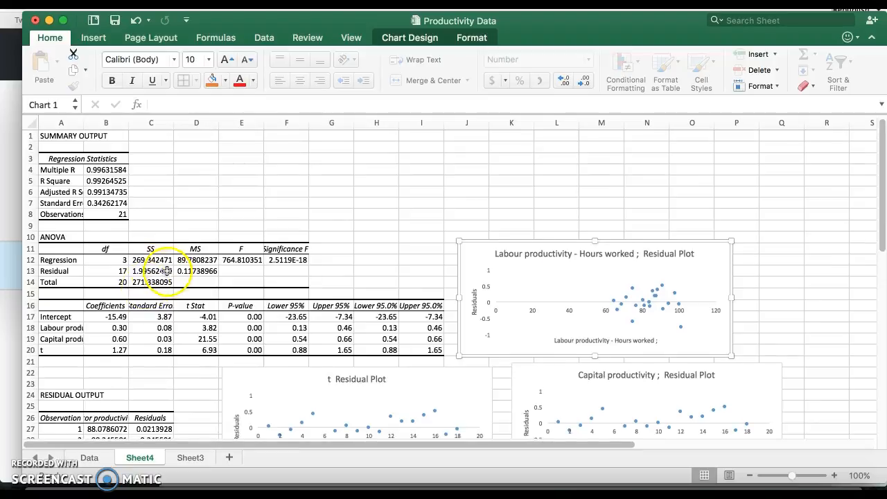
{"action": "scroll", "coordinate": [159, 284], "scroll_direction": "down", "scroll_amount": 8}
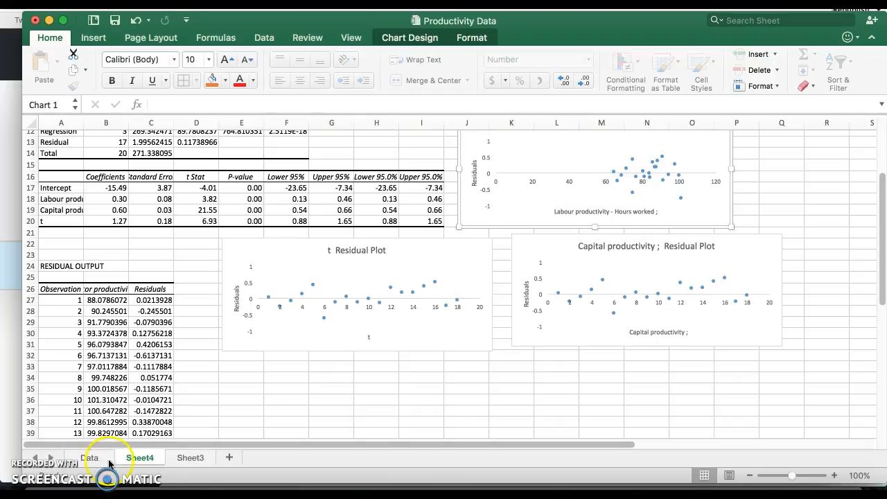
{"action": "left_click", "coordinate": [197, 461]}
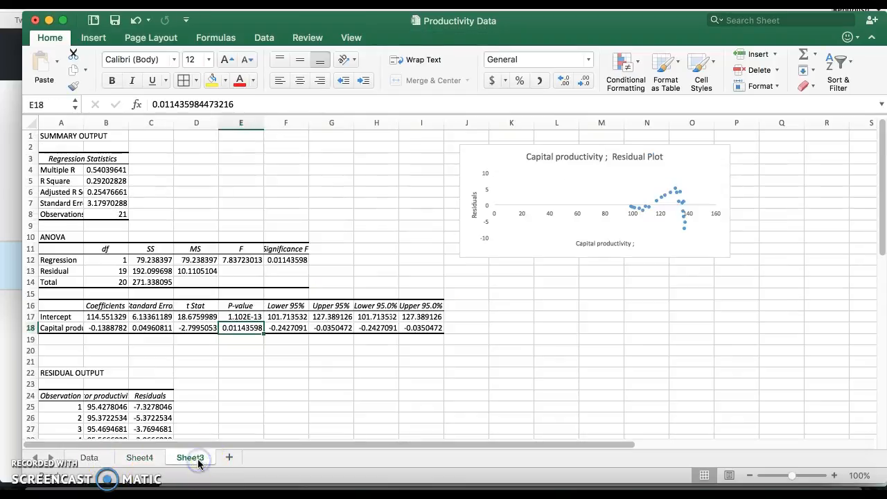
{"action": "left_click_drag", "start_coordinate": [97, 314], "coordinate": [418, 331]}
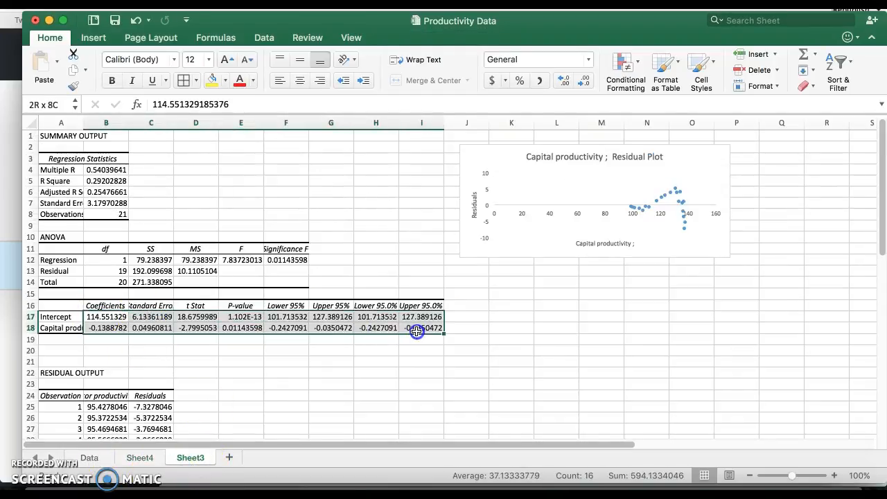
{"action": "key", "text": "super+1"}
{"action": "left_click", "coordinate": [331, 68]}
{"action": "left_click", "coordinate": [678, 348]}
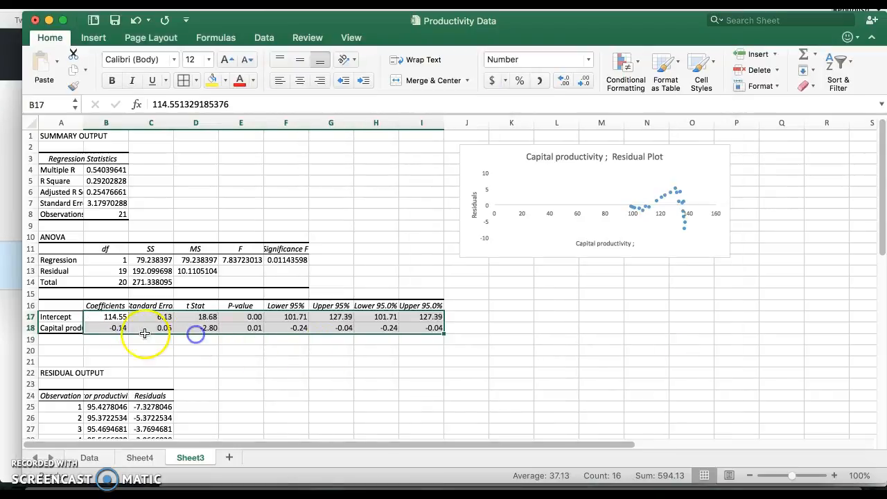
Compare the capital productivity coefficient on Sheet3 with the multiple regression on Sheet4, and review the t column on the Data sheet
{"action": "left_click", "coordinate": [98, 328]}
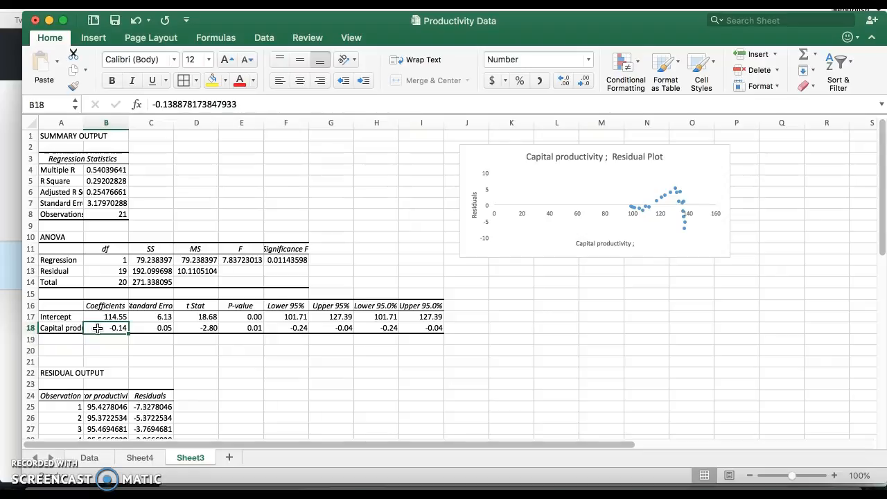
{"action": "left_click", "coordinate": [139, 457]}
{"action": "left_click", "coordinate": [166, 374]}
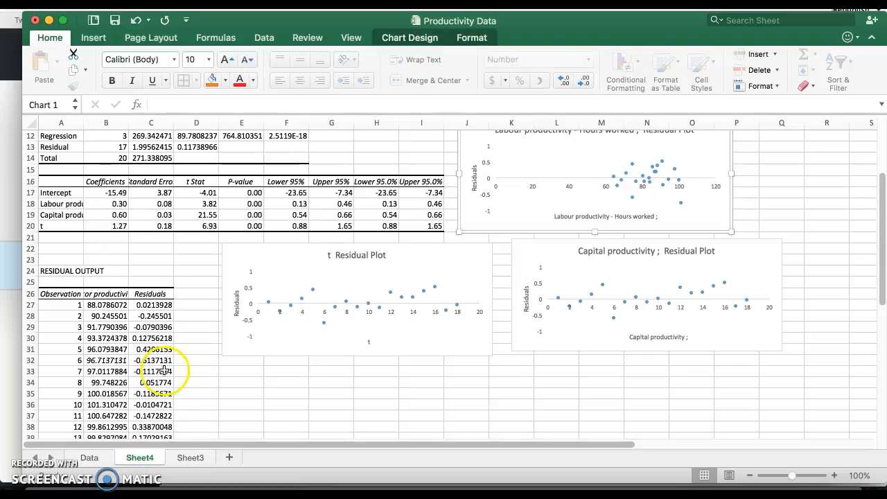
{"action": "scroll", "coordinate": [142, 312], "scroll_direction": "up", "scroll_amount": 5}
{"action": "left_click", "coordinate": [85, 464]}
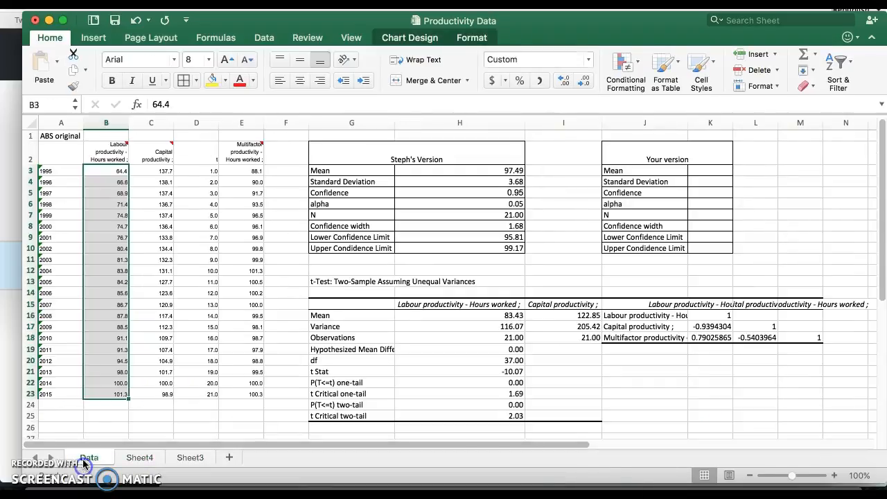
{"action": "left_click", "coordinate": [191, 216]}
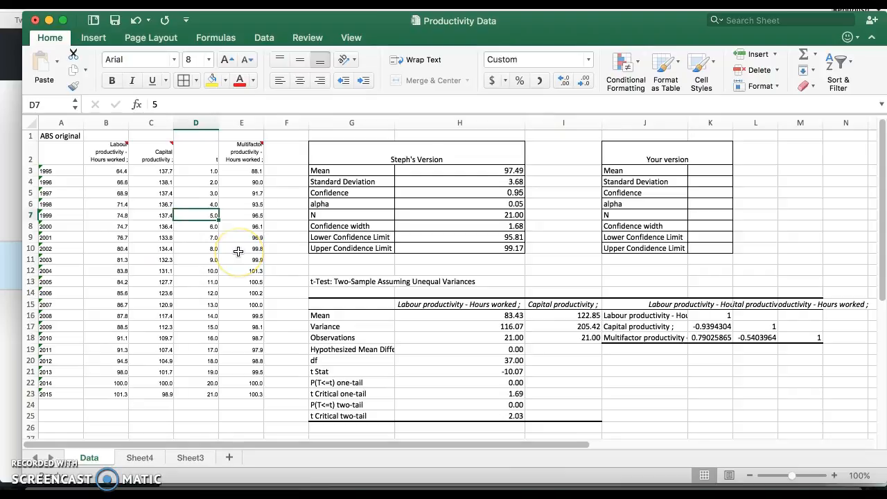